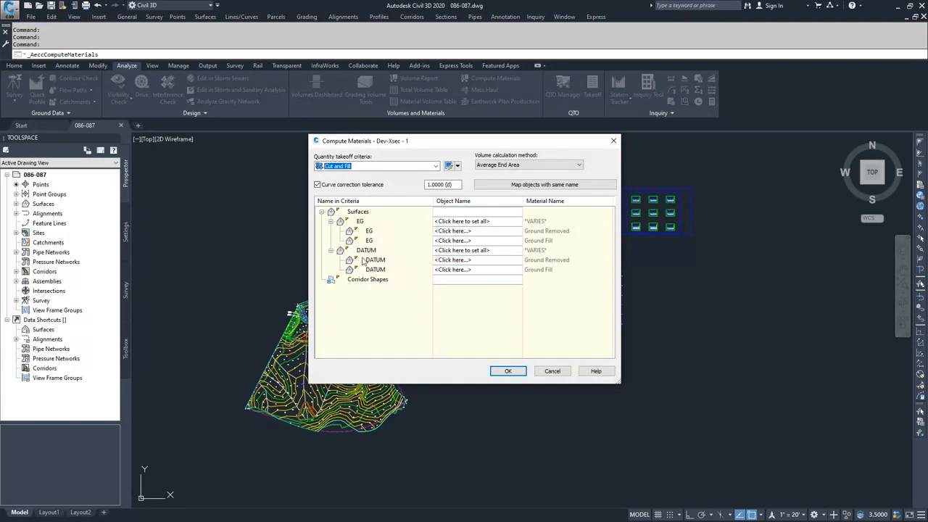
left_click(484, 221)
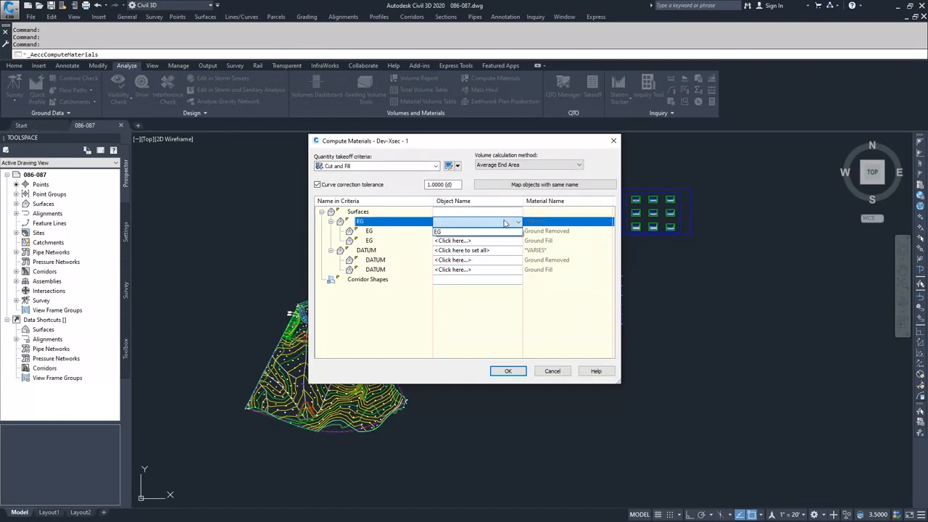
left_click(437, 231)
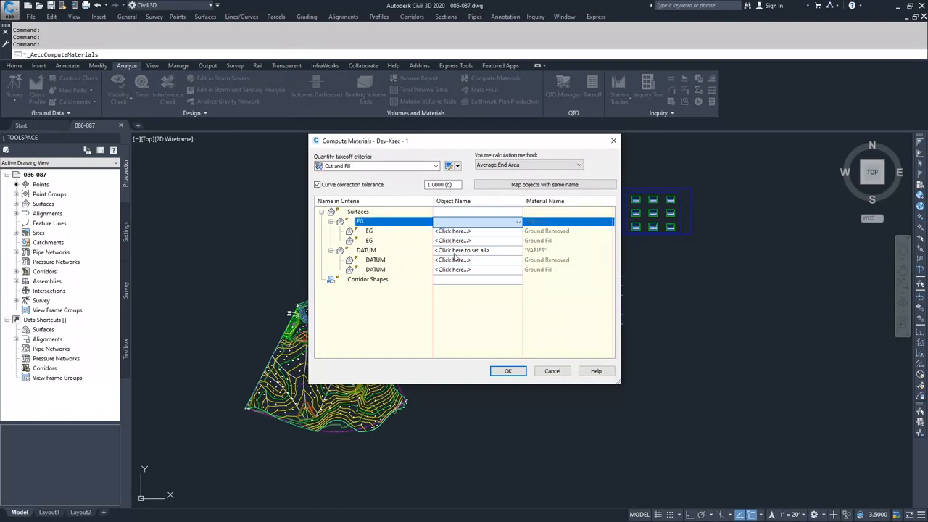
left_click(456, 251)
left_click(461, 238)
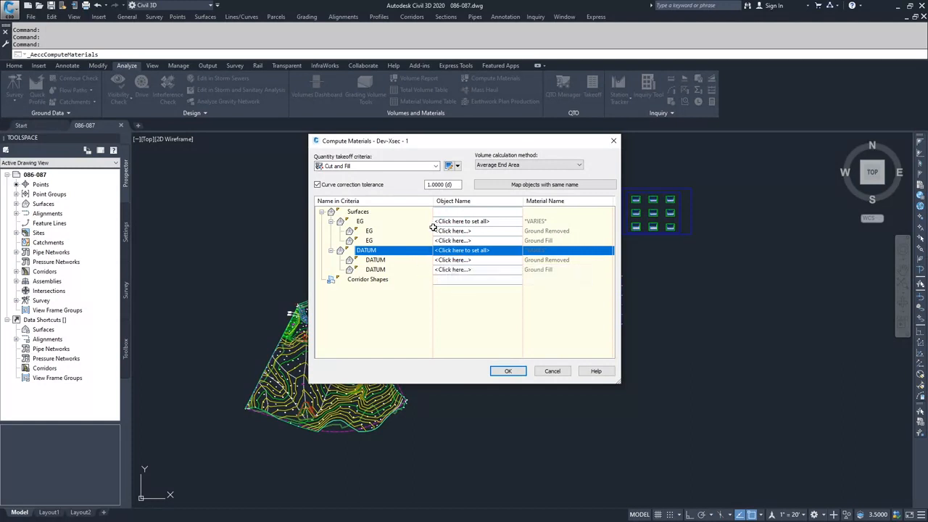
left_click(508, 371)
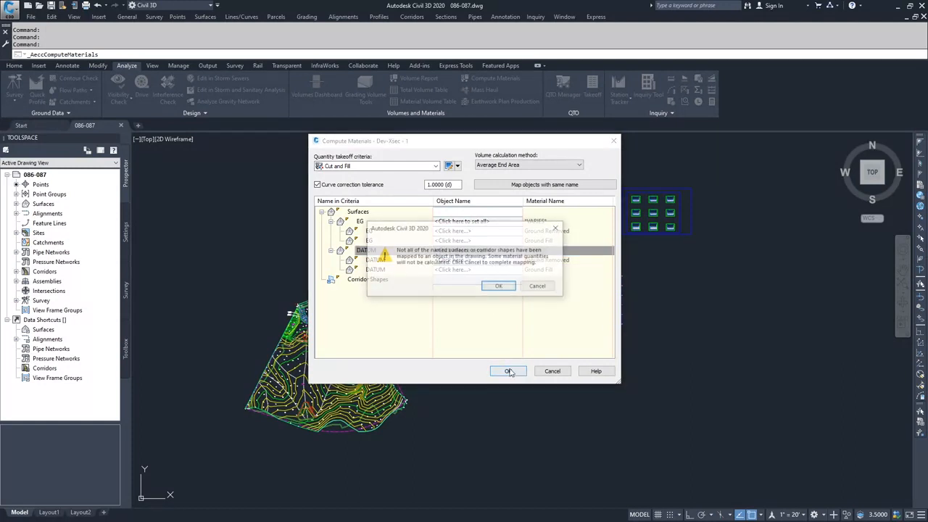
left_click(538, 287)
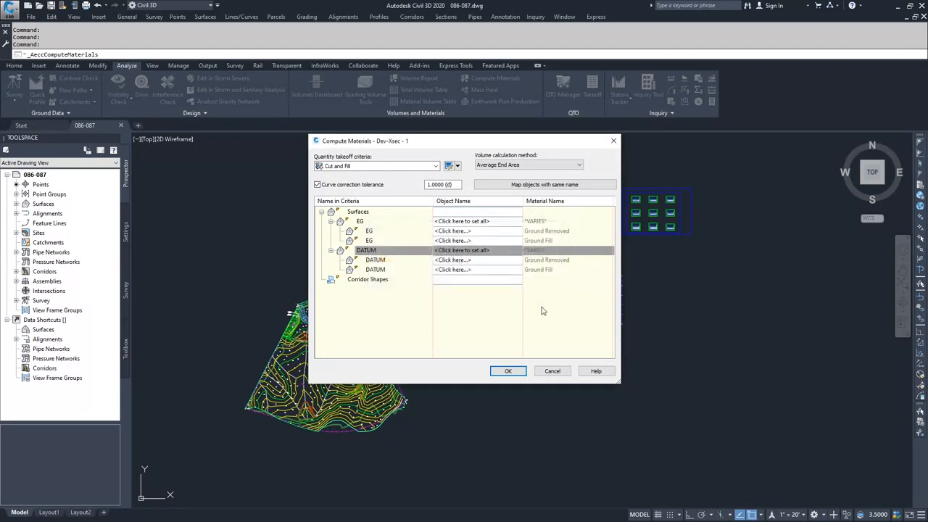
left_click(553, 372)
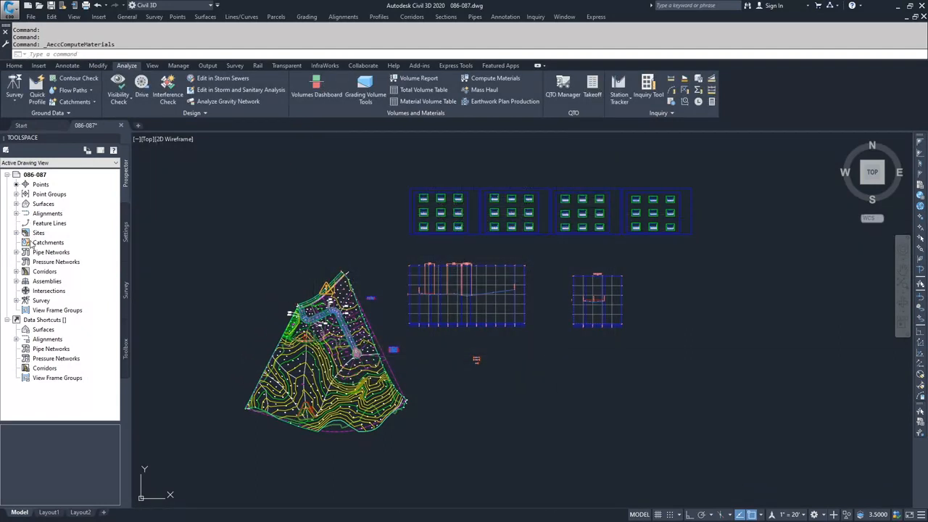
Review the sections and the available and sampled section sources of the Dev-Xsec - 1 sample line group.
scroll(310, 319, "up", 6)
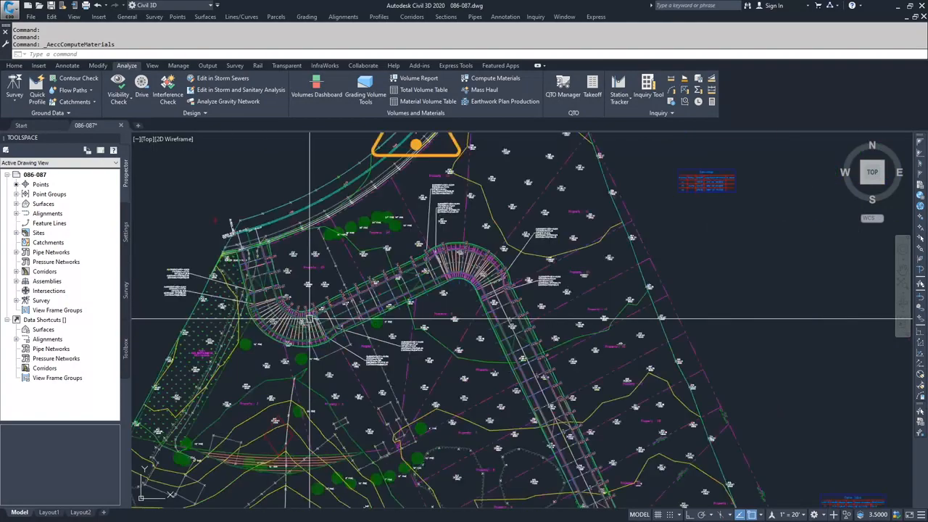
left_click(298, 319)
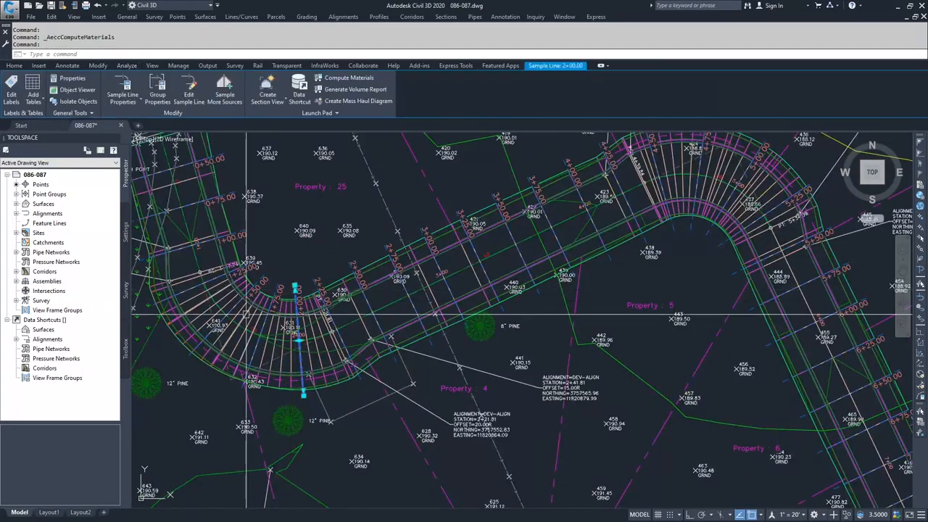
left_click(160, 88)
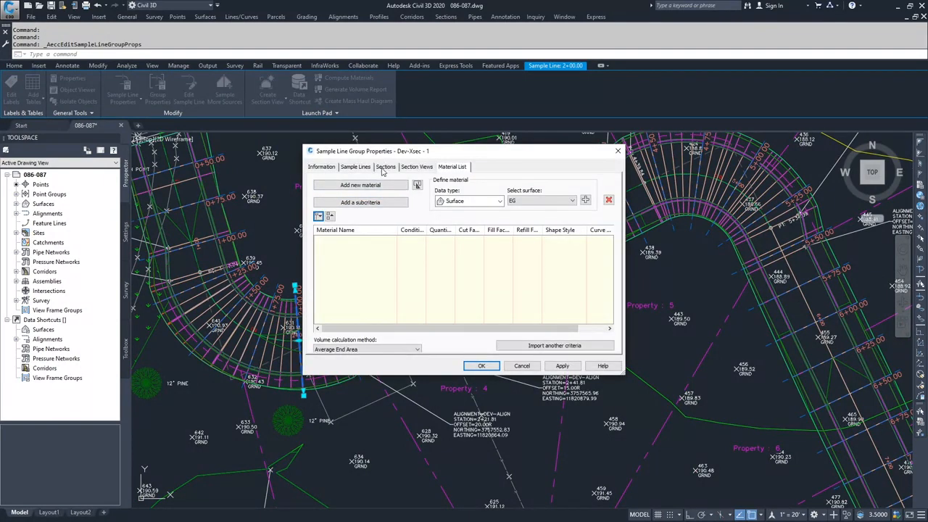
left_click(385, 167)
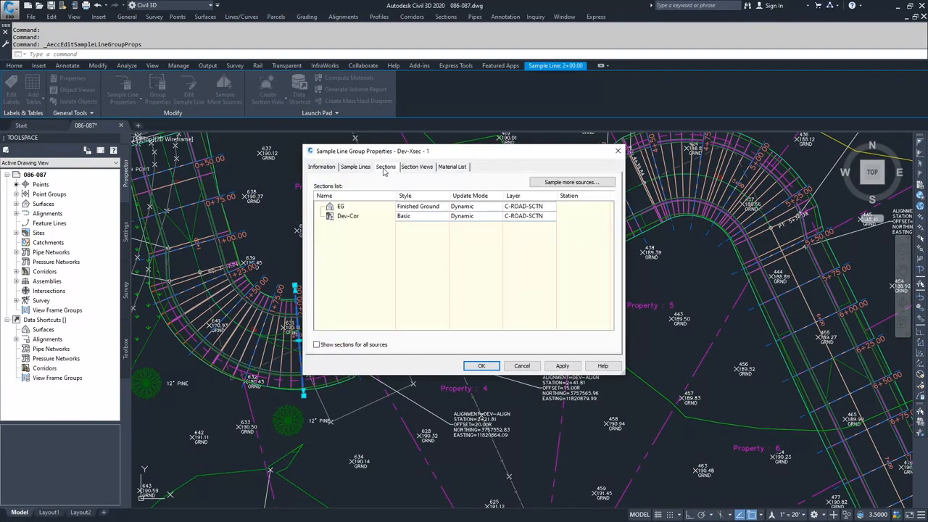
left_click(573, 182)
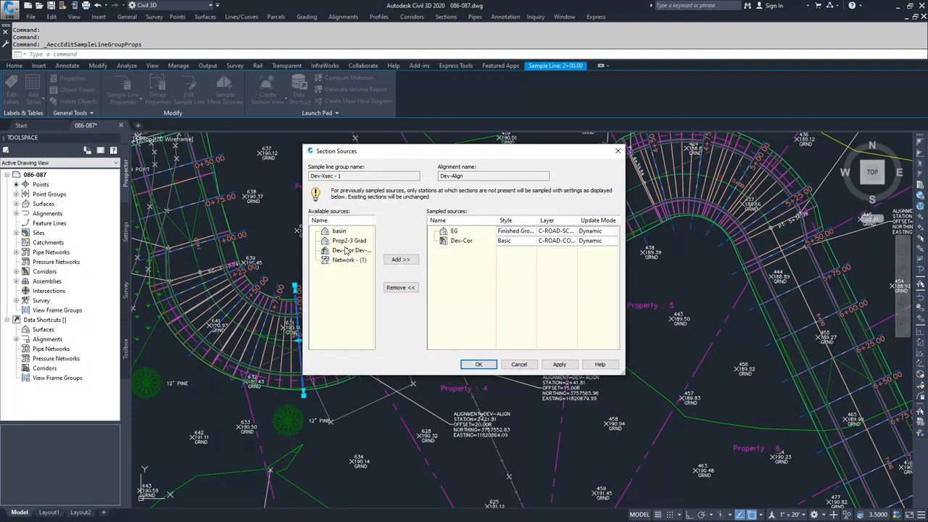
left_click(519, 364)
left_click(523, 366)
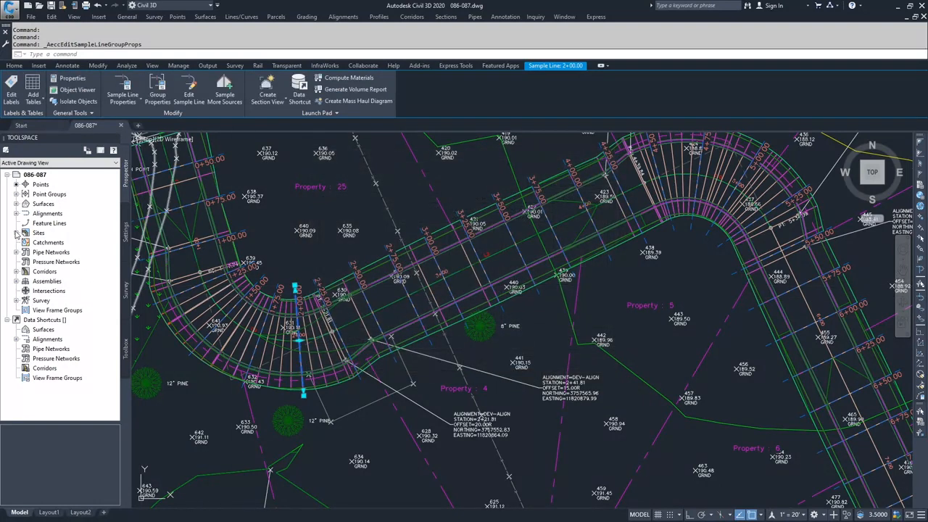
Create a second corridor surface in the Dev-Cor corridor properties and add Links data with the Datum code.
left_click(16, 272)
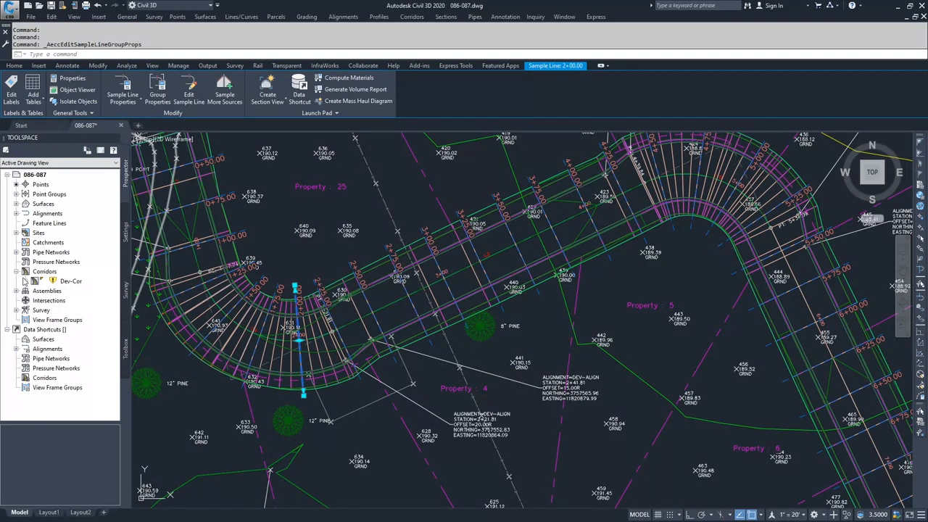
left_click(65, 285)
right_click(65, 283)
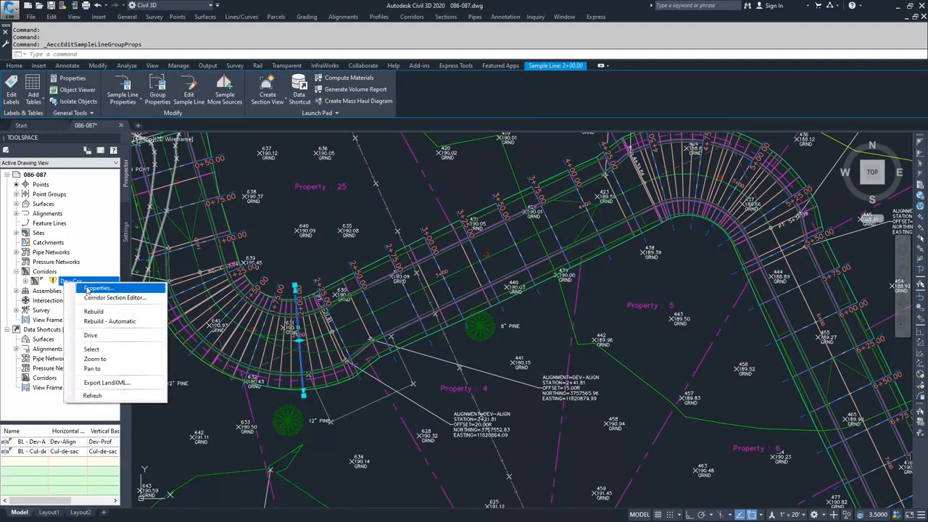
left_click(87, 290)
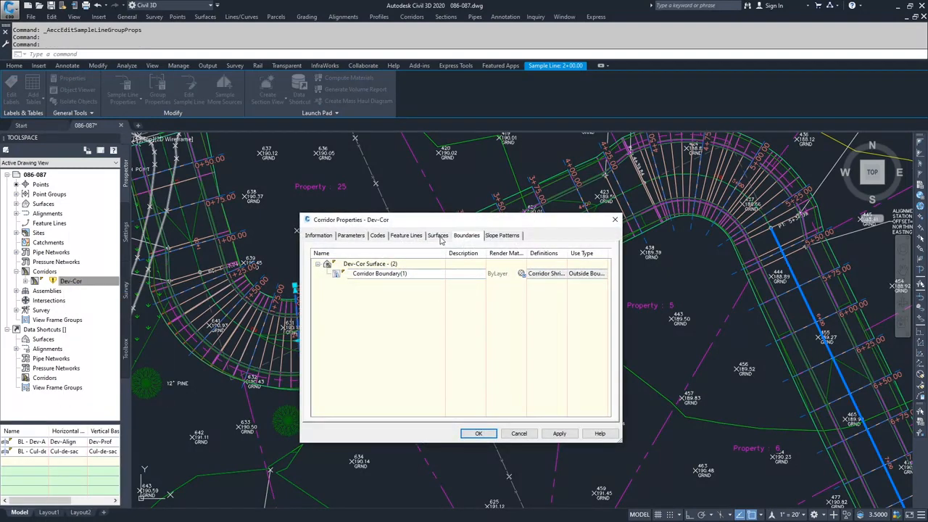
left_click(438, 236)
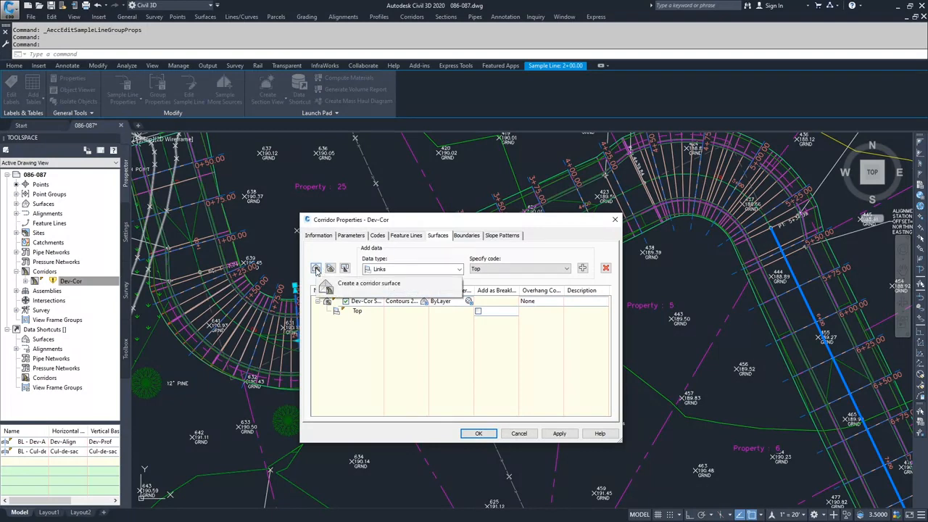
left_click(316, 269)
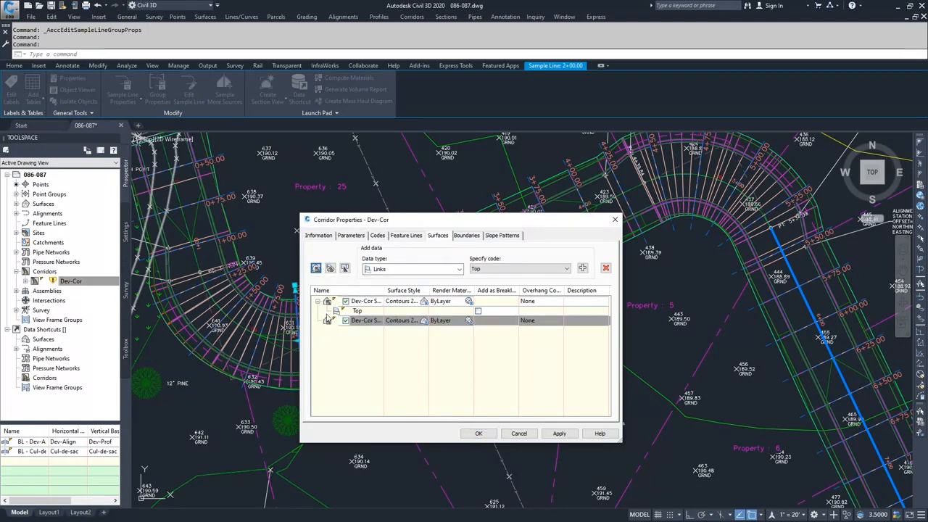
left_click(456, 269)
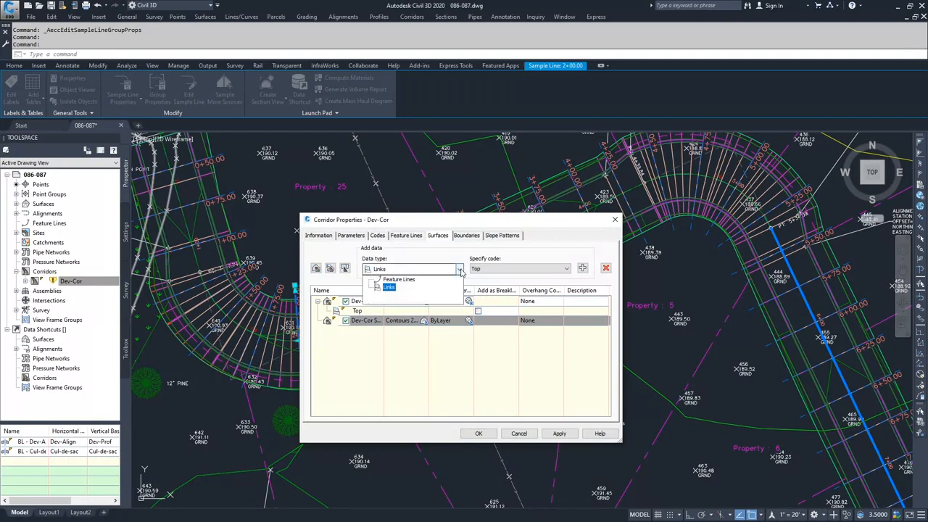
left_click(408, 286)
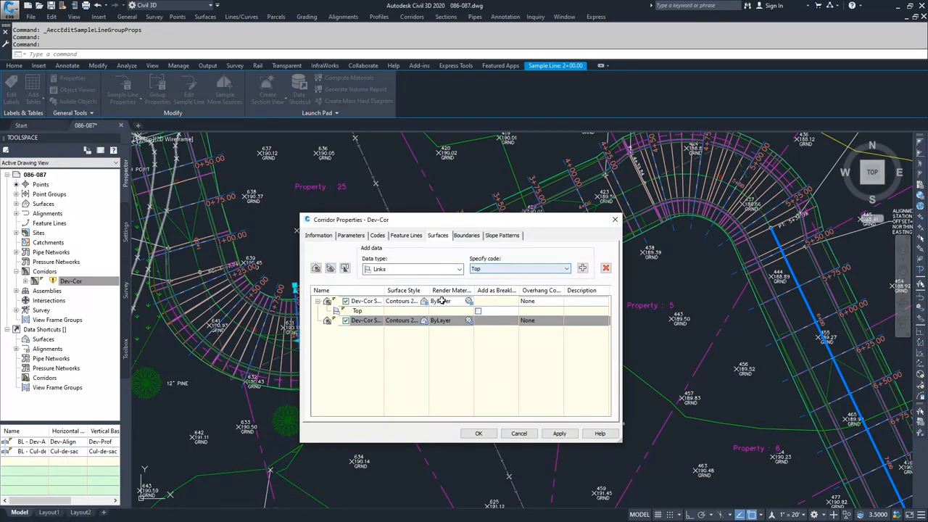
left_click(528, 271)
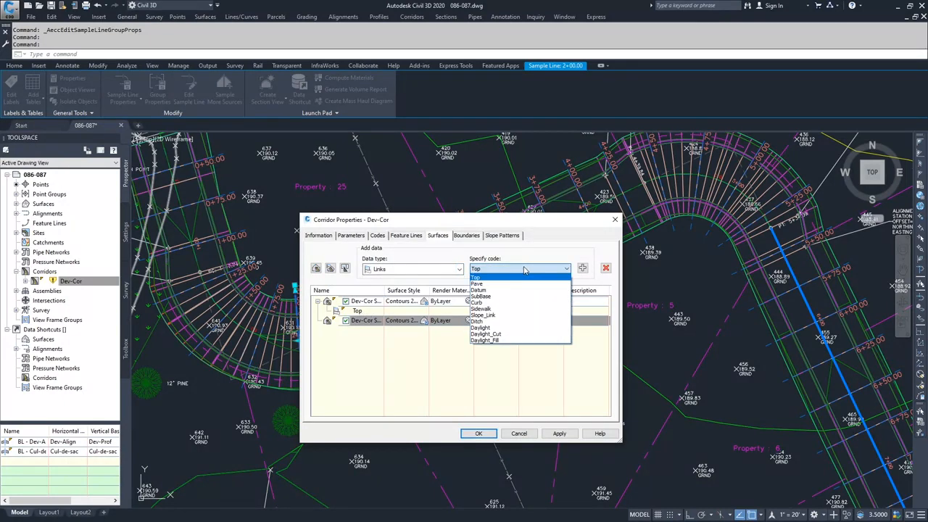
left_click(486, 290)
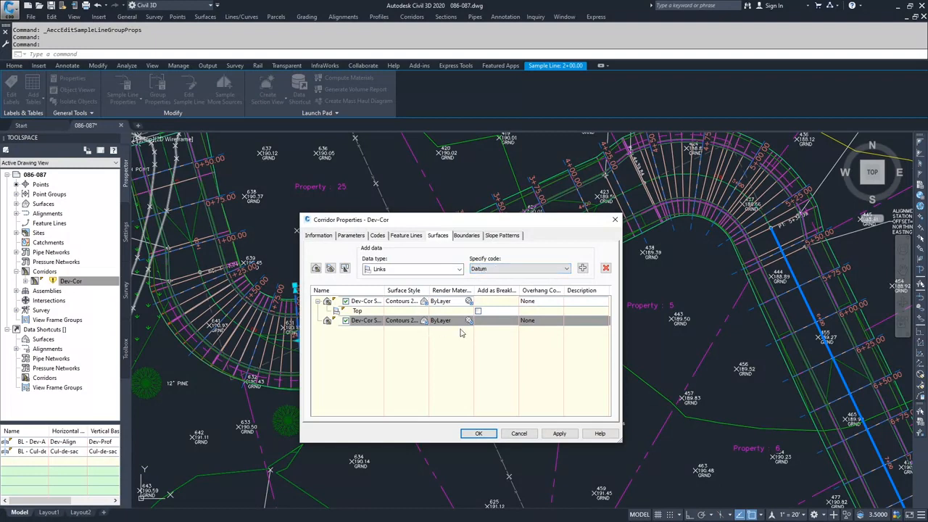
left_click(583, 268)
Set the corridor extents as outer boundary for the new Datum surface of the Dev-Cor corridor.
left_click(467, 236)
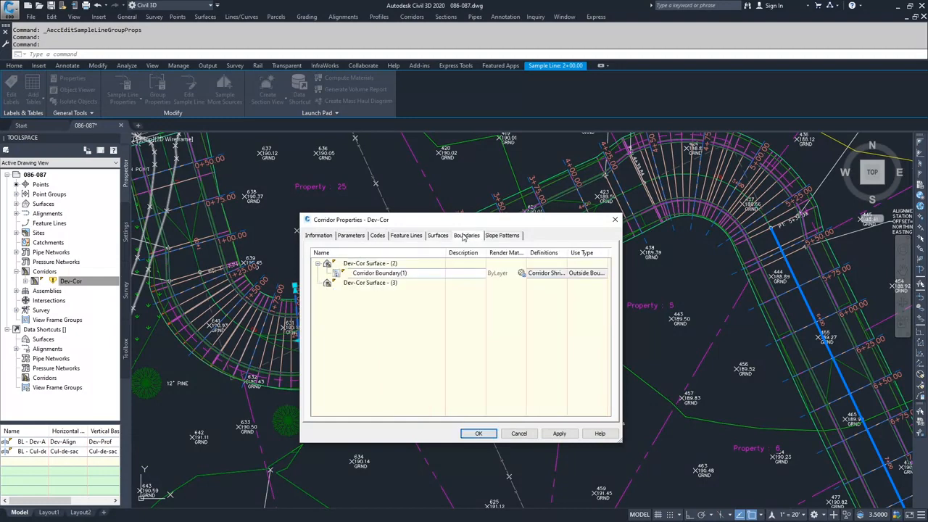
right_click(361, 286)
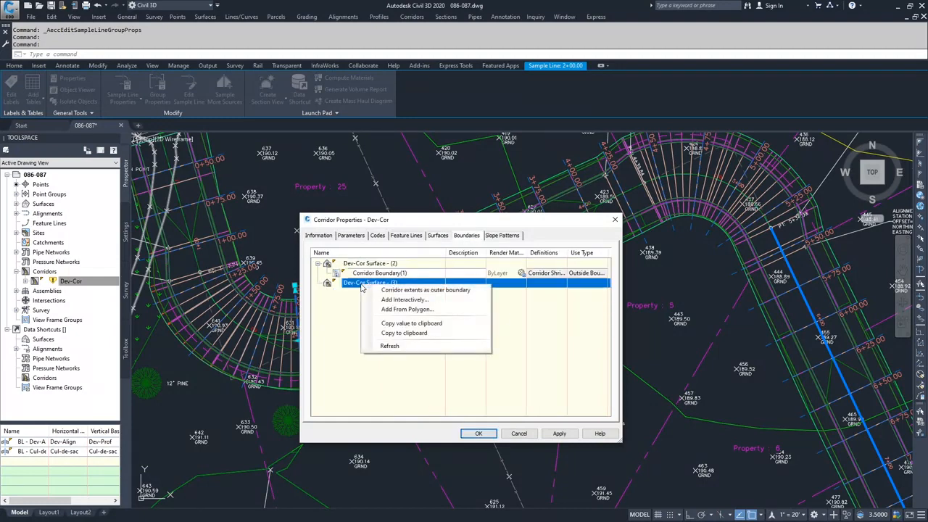
left_click(411, 290)
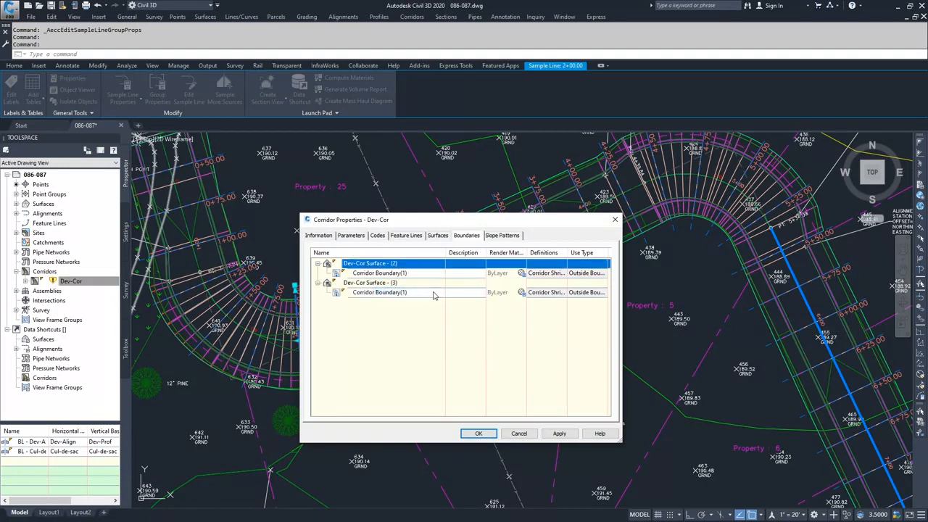
Rename the Datum corridor surface as Calc-Materials, then apply the change and rebuild the corridor.
left_click(440, 236)
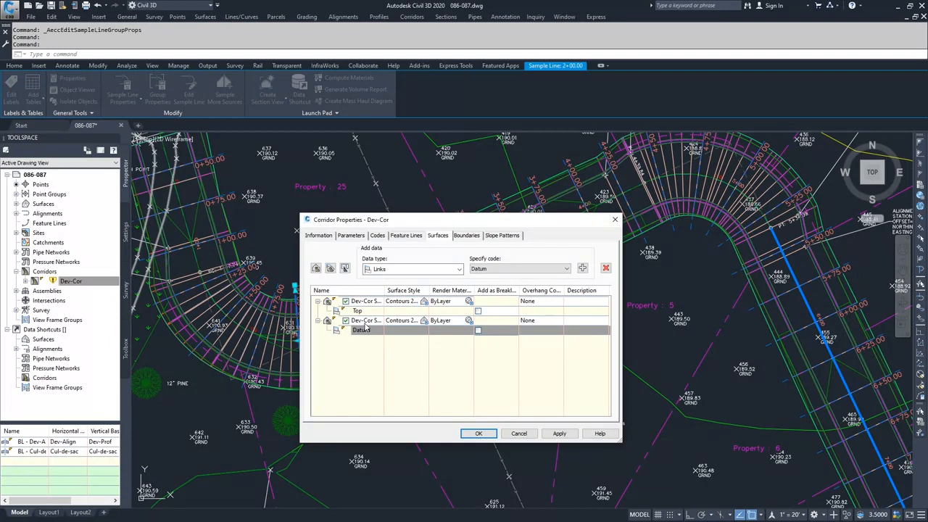
left_click_drag(384, 291, 433, 291)
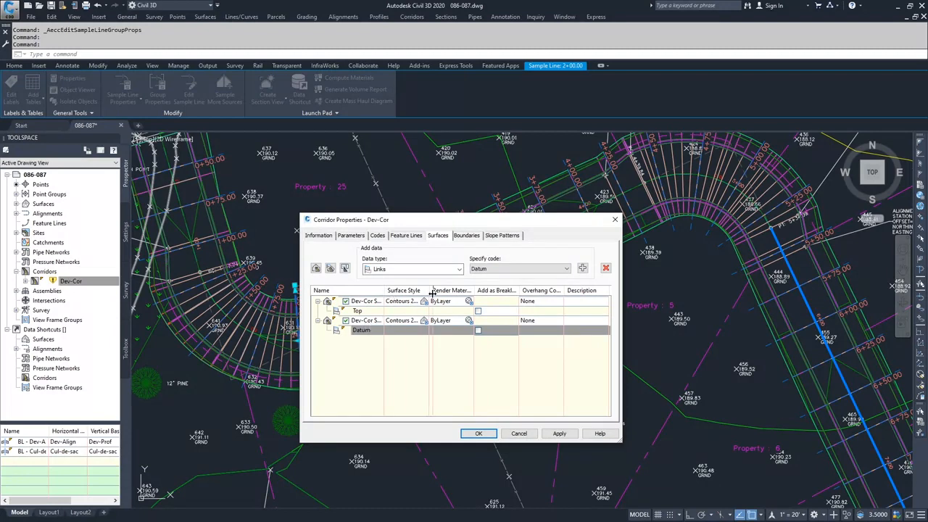
left_click(378, 321)
left_click(376, 322)
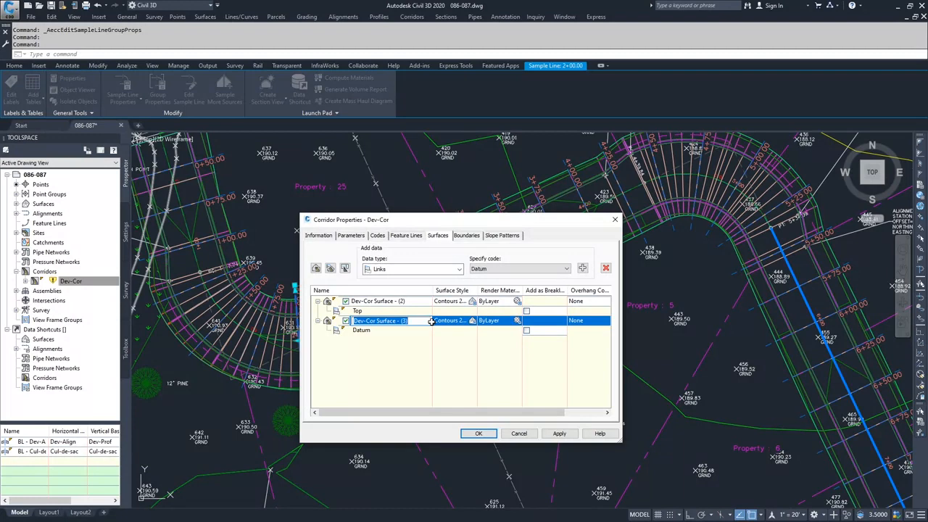
type("Calc-Materials")
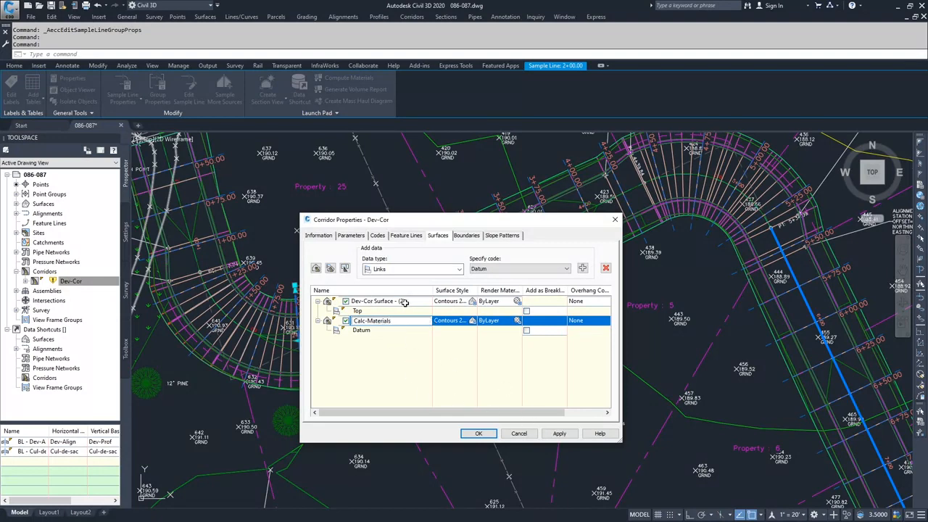
left_click(560, 433)
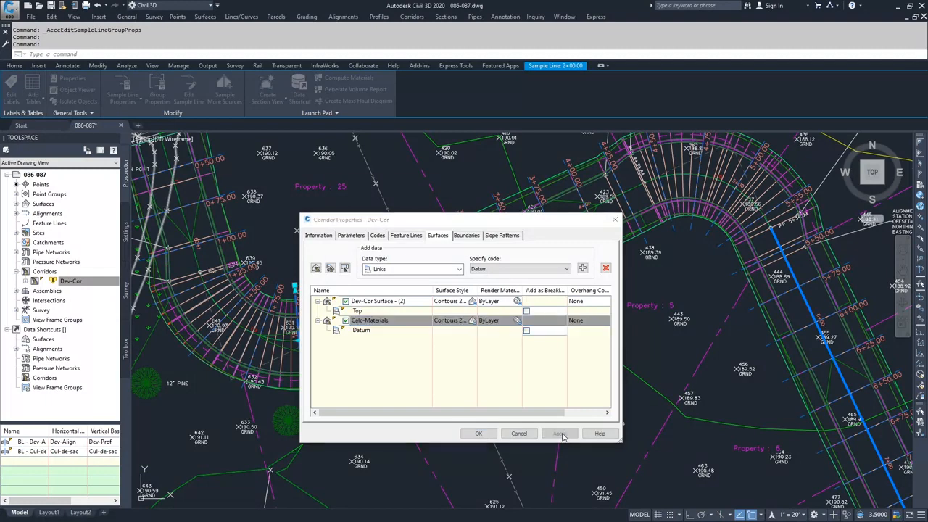
left_click(425, 255)
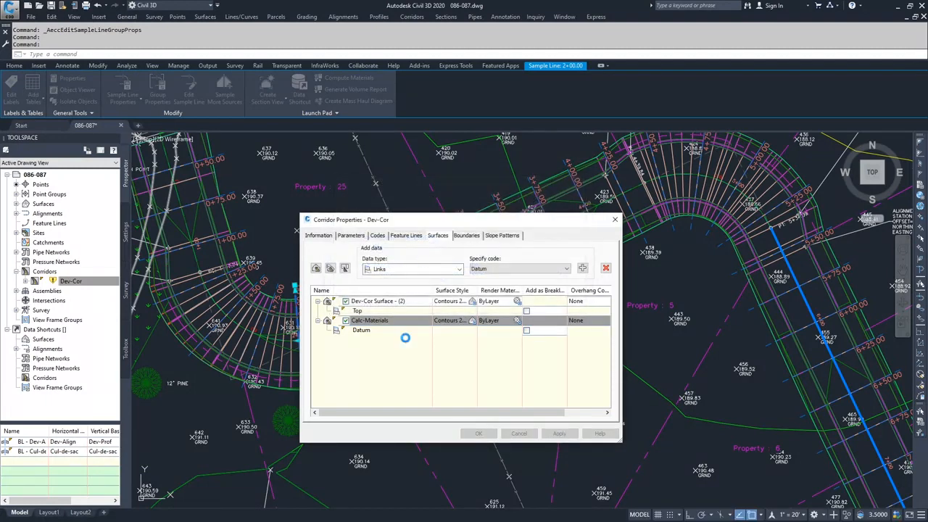
left_click(479, 433)
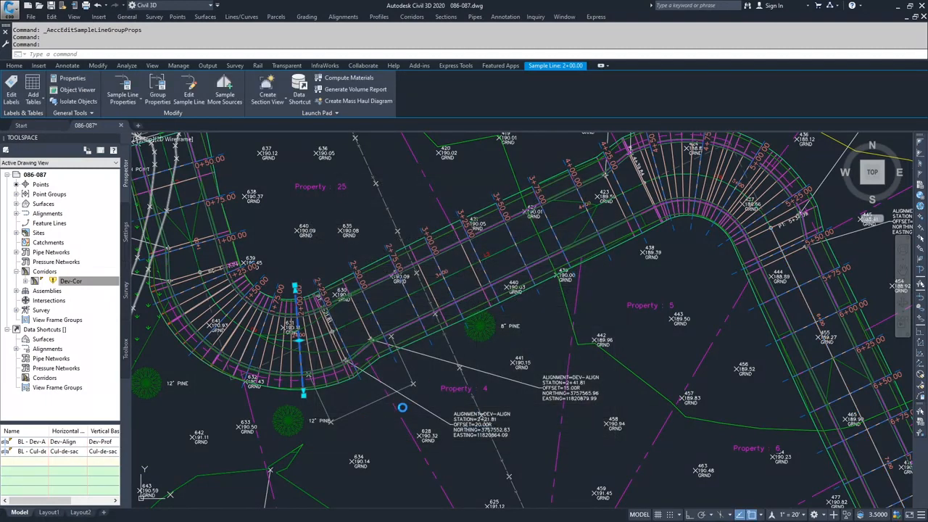
Check the drawing's list of surfaces for the new corridor surface, clear the sample line selection and inspect the road assemblies.
left_click(17, 204)
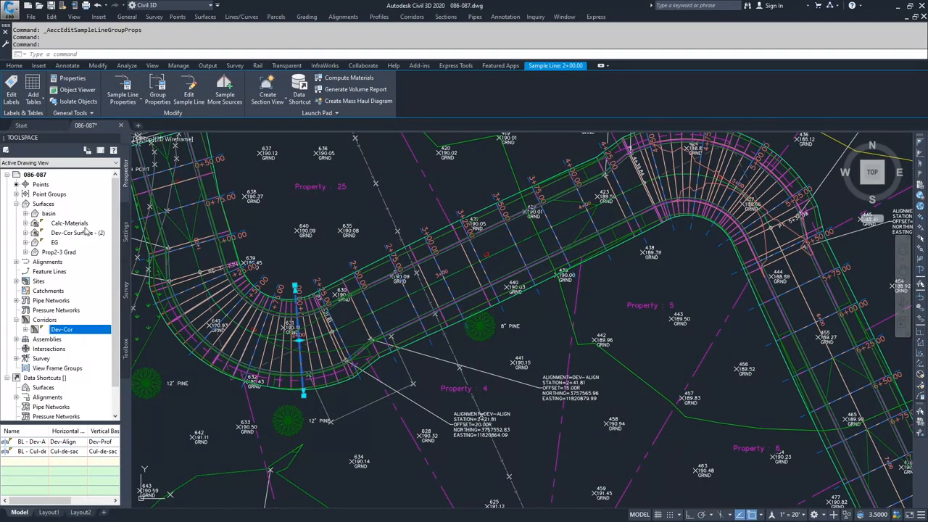
key("Escape")
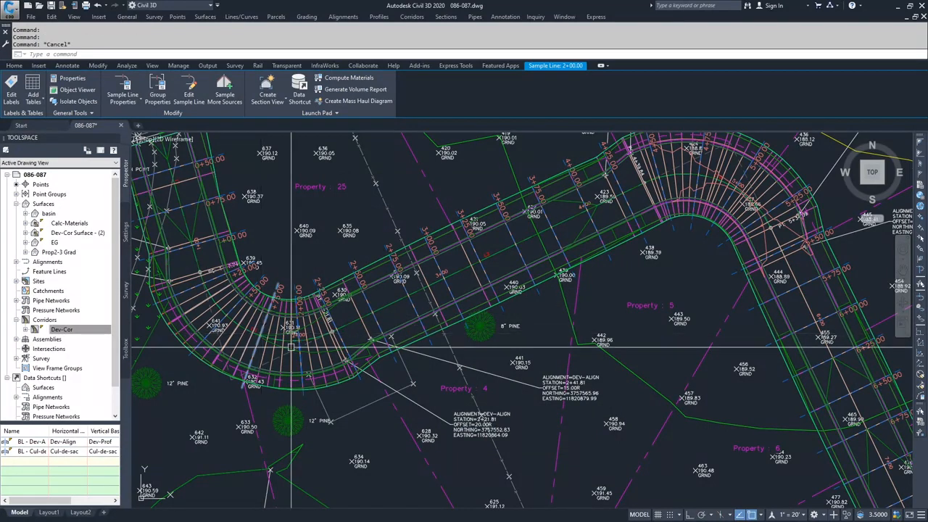
scroll(423, 373, "down", 5)
scroll(423, 374, "down", 6)
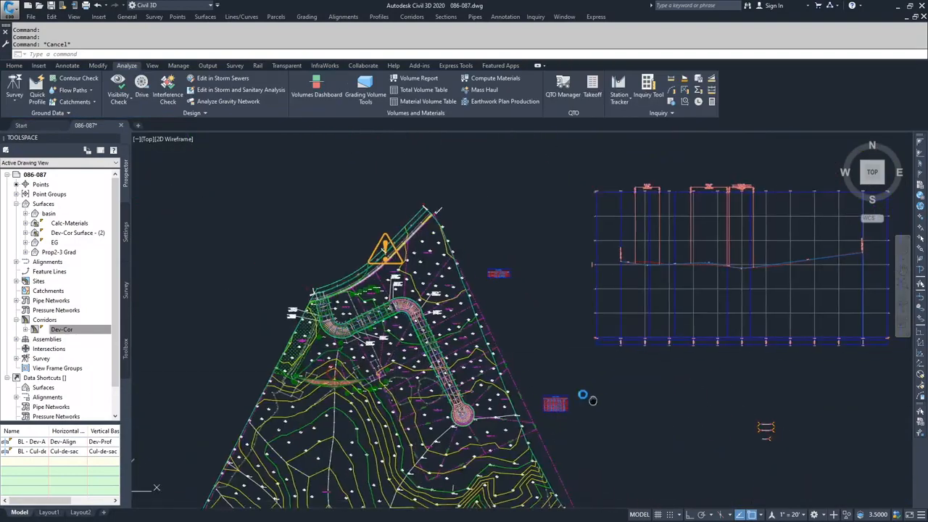
scroll(595, 366, "up", 8)
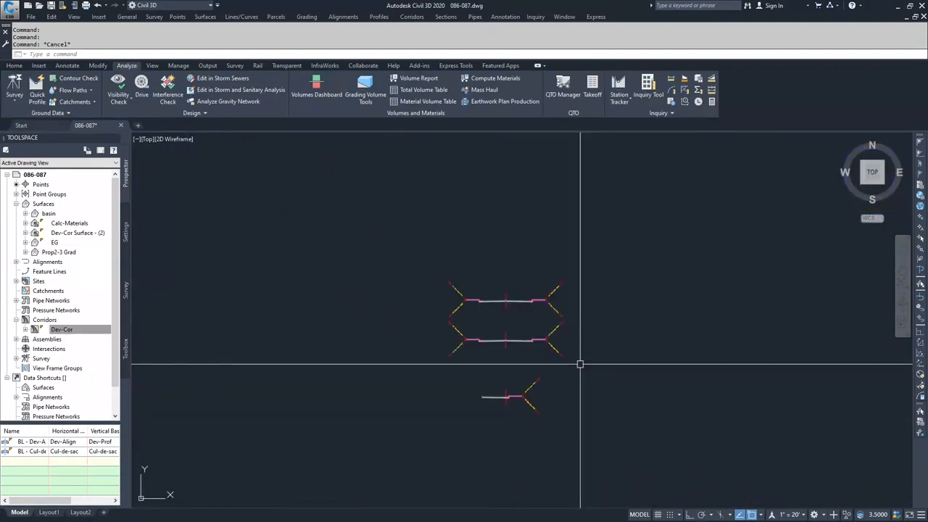
Examine the link codes of the BasicLane subassembly in the uppermost road assembly.
scroll(511, 311, "up", 5)
scroll(542, 296, "down", 3)
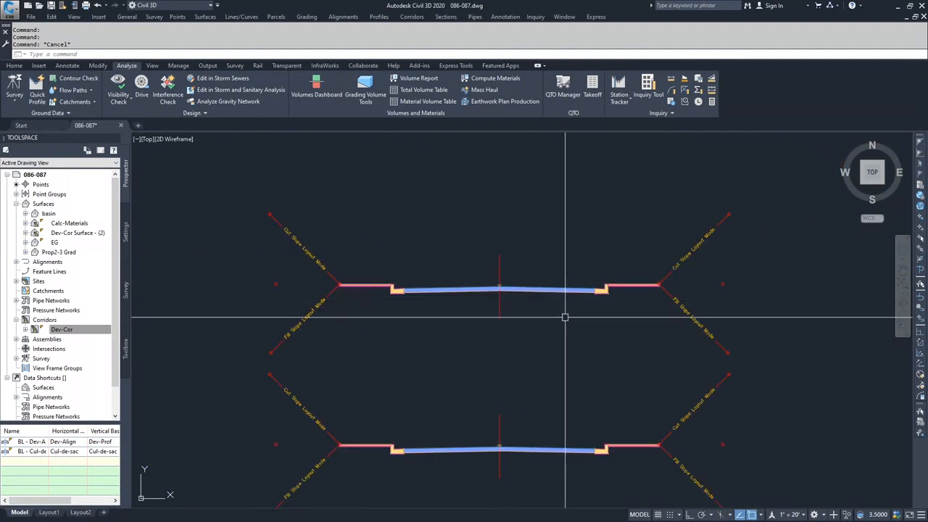
left_click(532, 289)
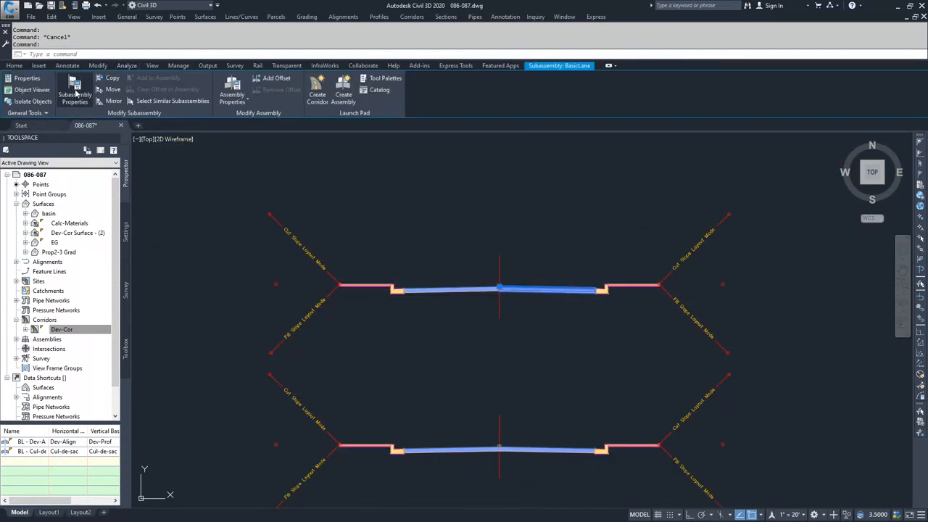
left_click(62, 105)
left_click(380, 167)
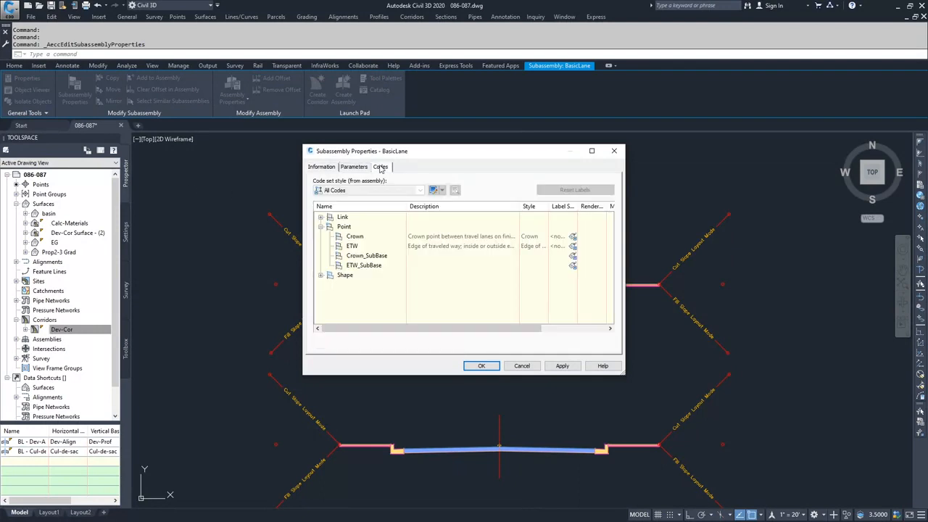
left_click(321, 226)
left_click(320, 217)
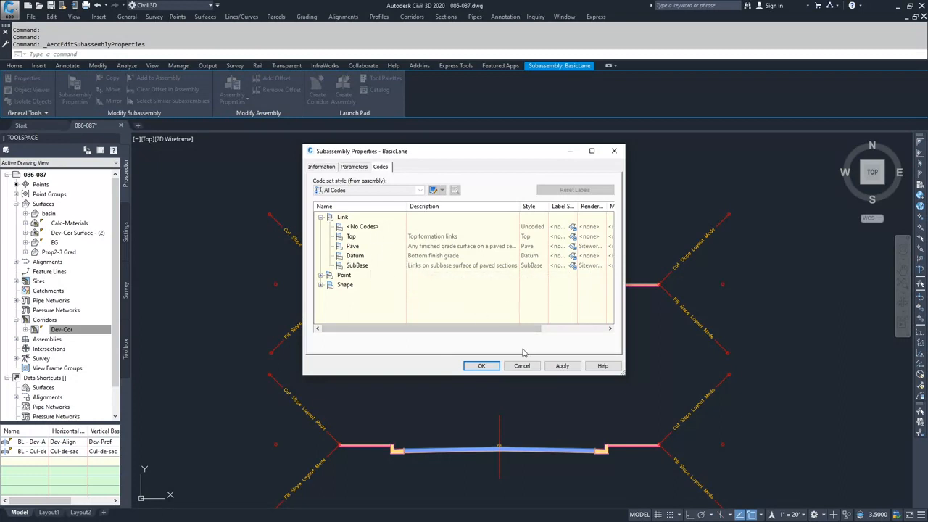
left_click(481, 365)
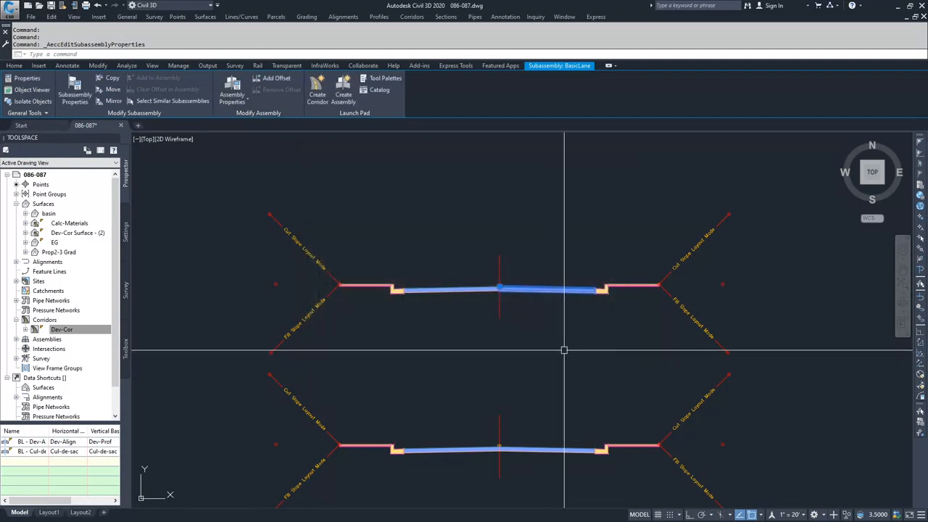
Examine the link codes of the BasicCurbAndGutter subassembly beside that lane, including Datum, and clear the selection.
key("Escape")
left_click(602, 288)
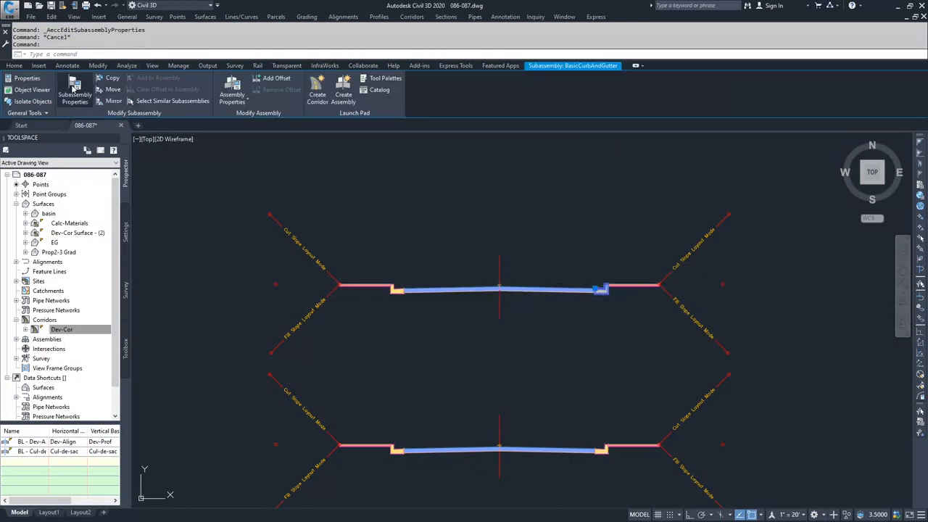
left_click(74, 87)
left_click(380, 166)
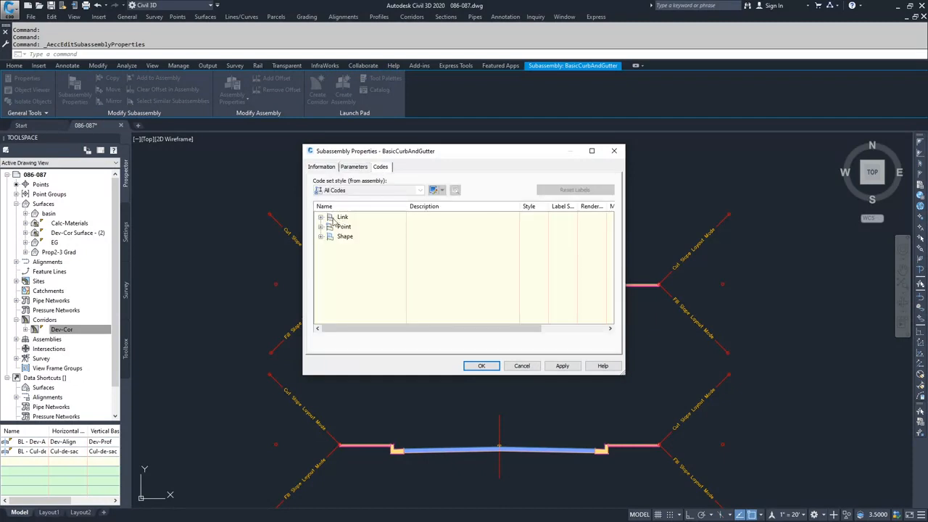
left_click(320, 217)
left_click(353, 257)
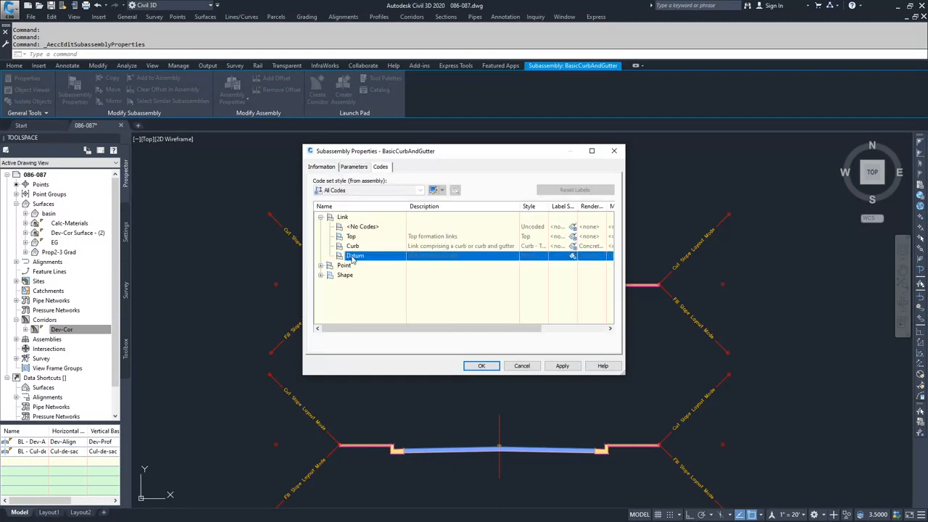
left_click(521, 366)
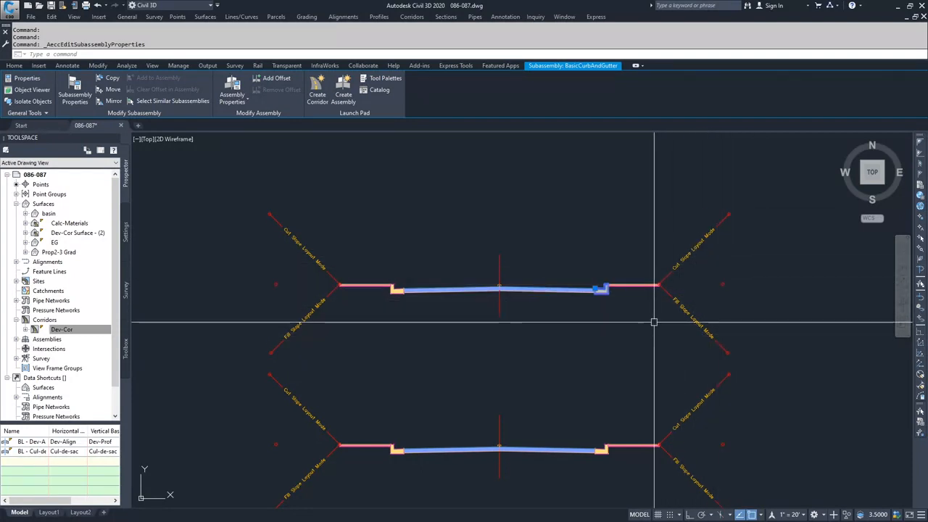
key("Escape")
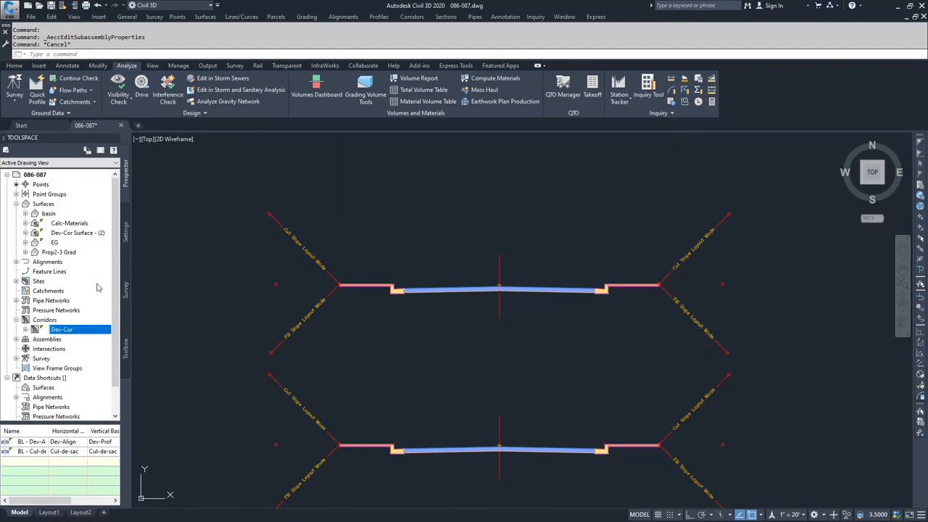
Start Compute Materials for the Dev-Align alignment and Dev-Xsec - 1 sample line group, using the Cut and Fill criteria.
scroll(473, 235, "down", 10)
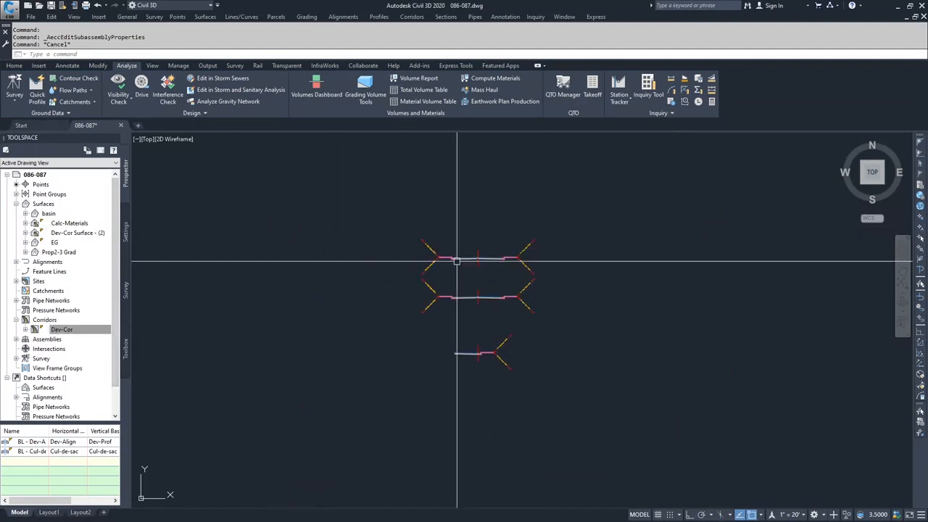
middle_click_drag(350, 254, 445, 263)
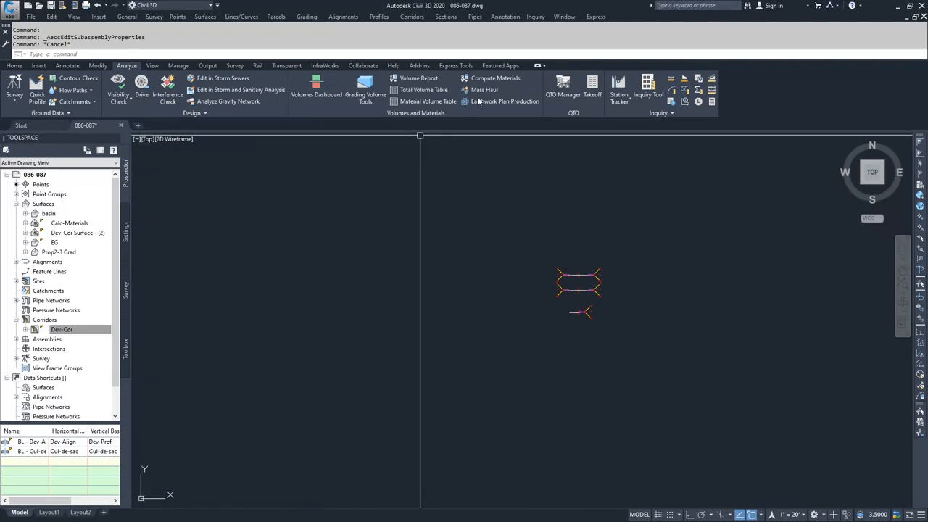
left_click(493, 79)
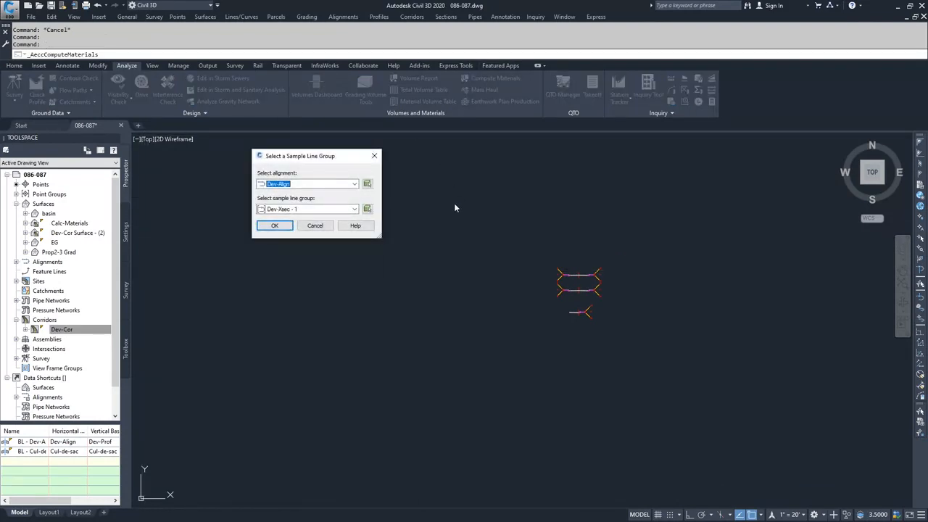
left_click(276, 226)
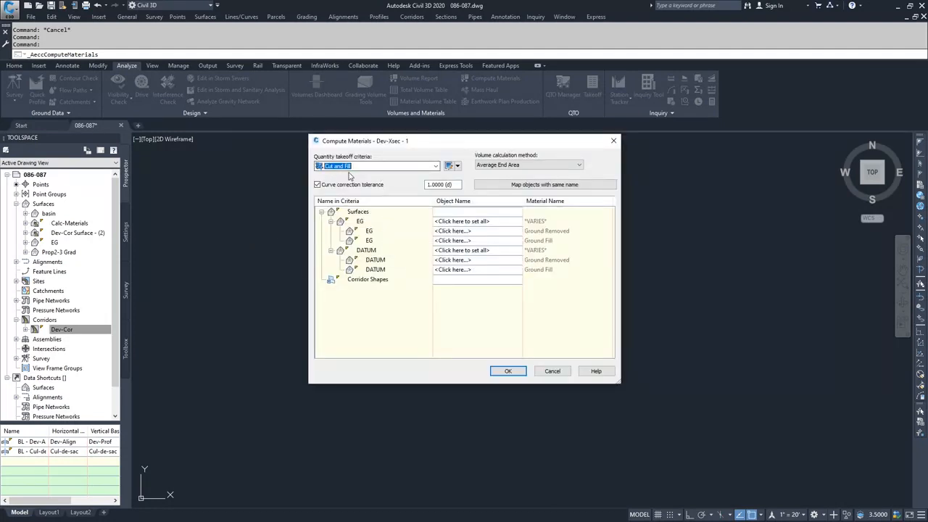
left_click(410, 169)
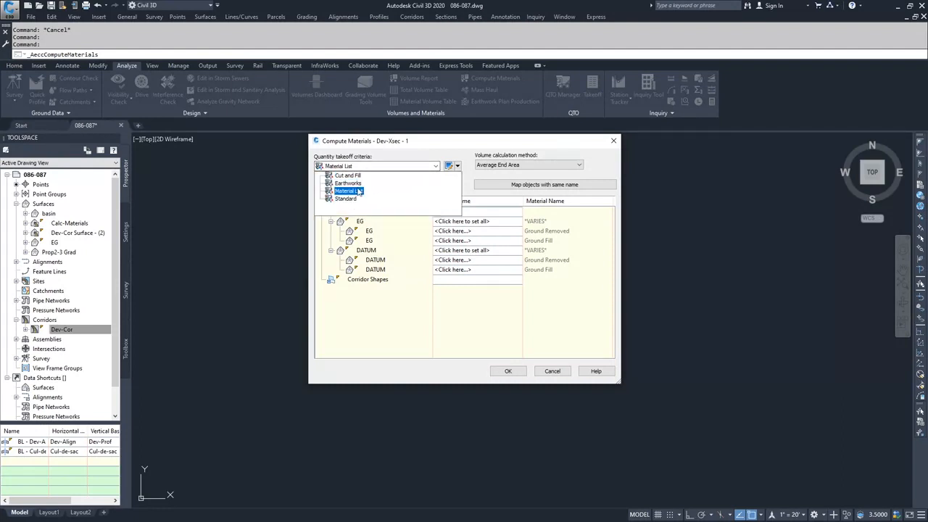
left_click(359, 177)
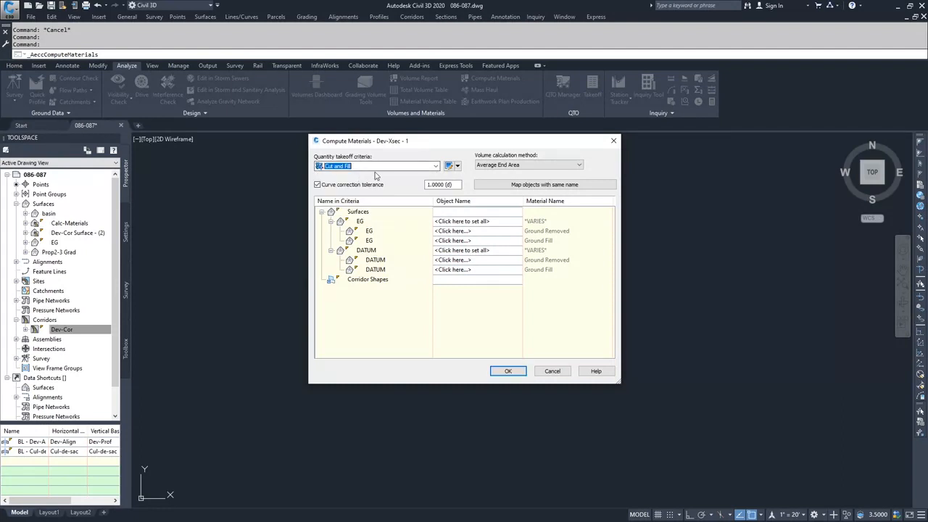
Review the Cut and Fill criteria's material list, checking the surface conditions under Ground Removed and Ground Fill.
left_click(459, 167)
left_click(479, 198)
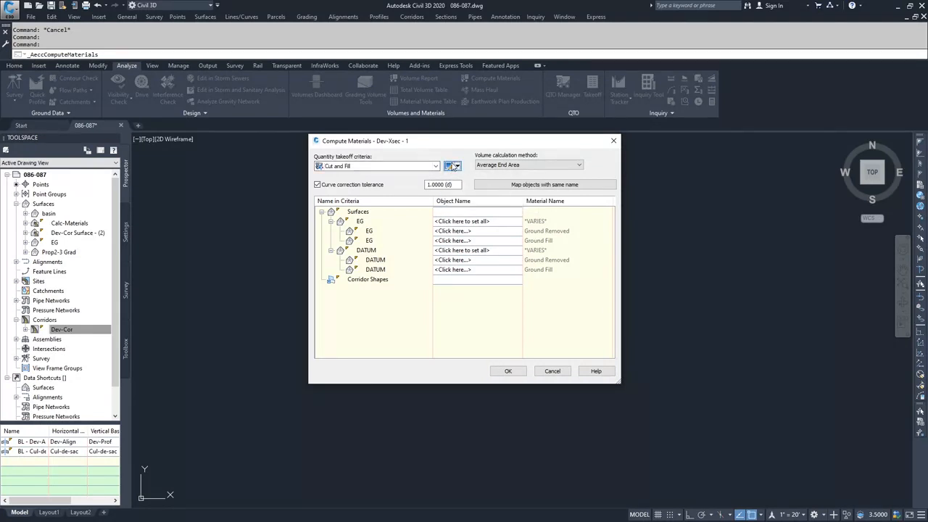
left_click(356, 166)
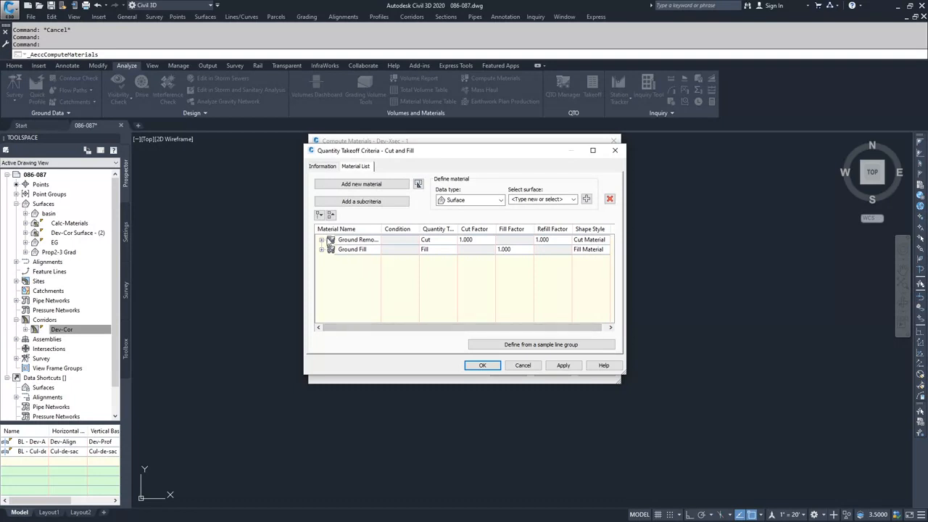
left_click(321, 240)
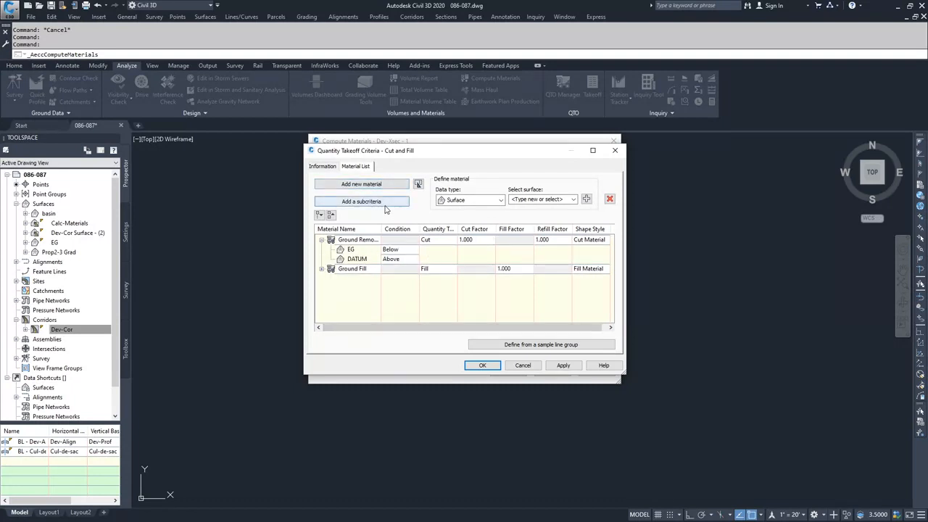
left_click(321, 269)
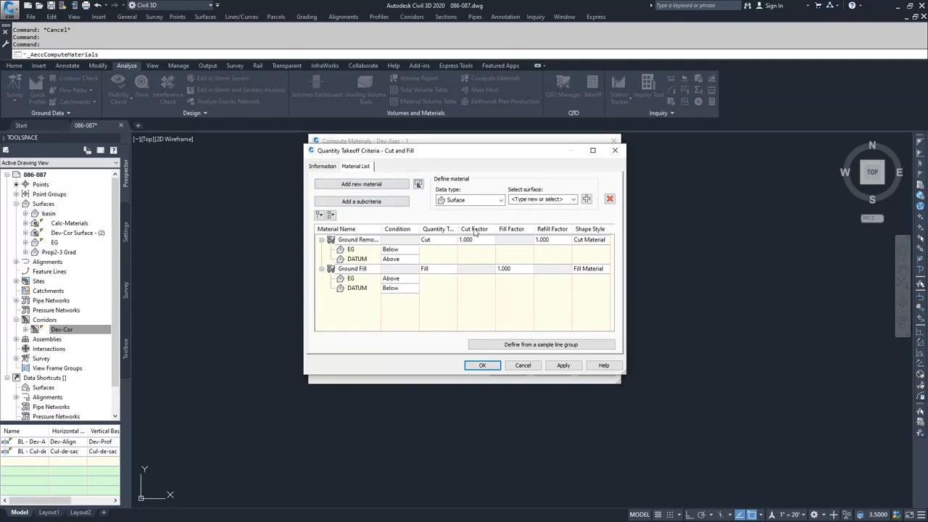
left_click(523, 366)
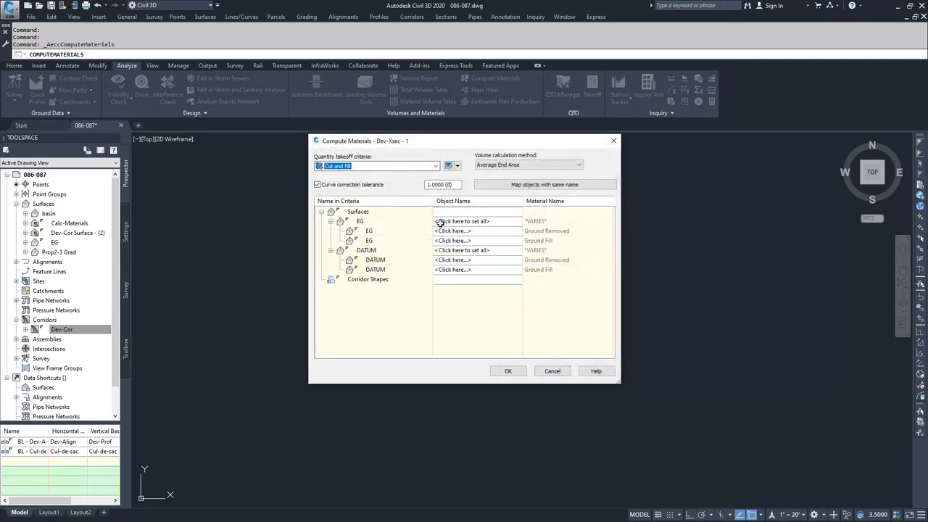
Check which surfaces can be assigned to all EG entries, and cancel the material computation.
left_click(496, 220)
left_click(497, 223)
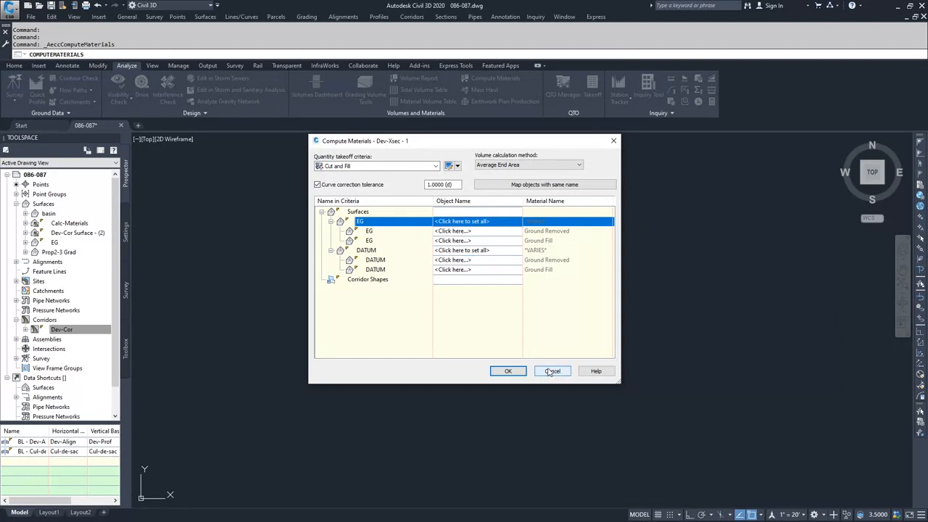
left_click(497, 222)
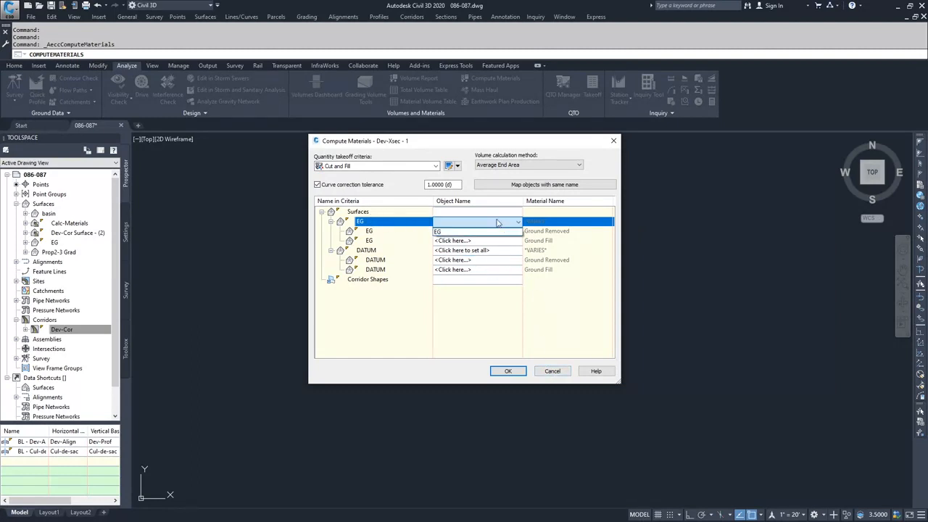
left_click(557, 373)
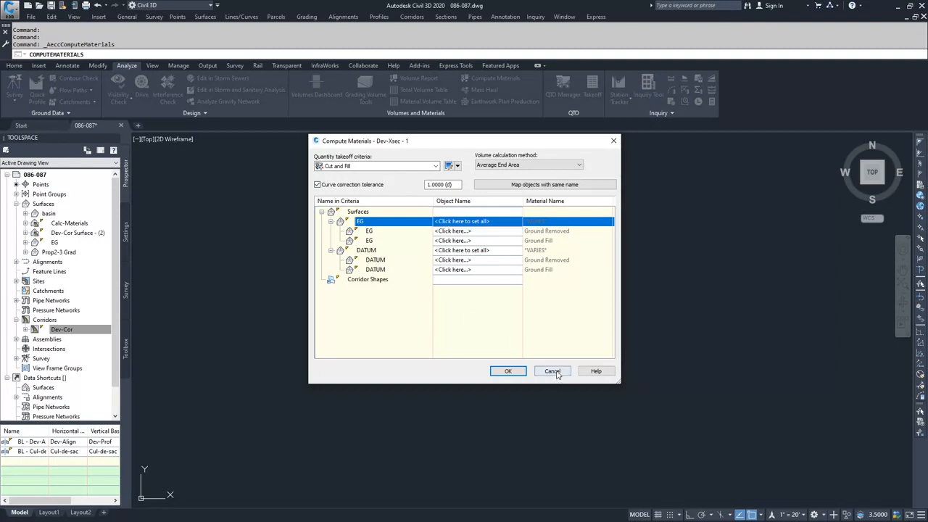
left_click(554, 371)
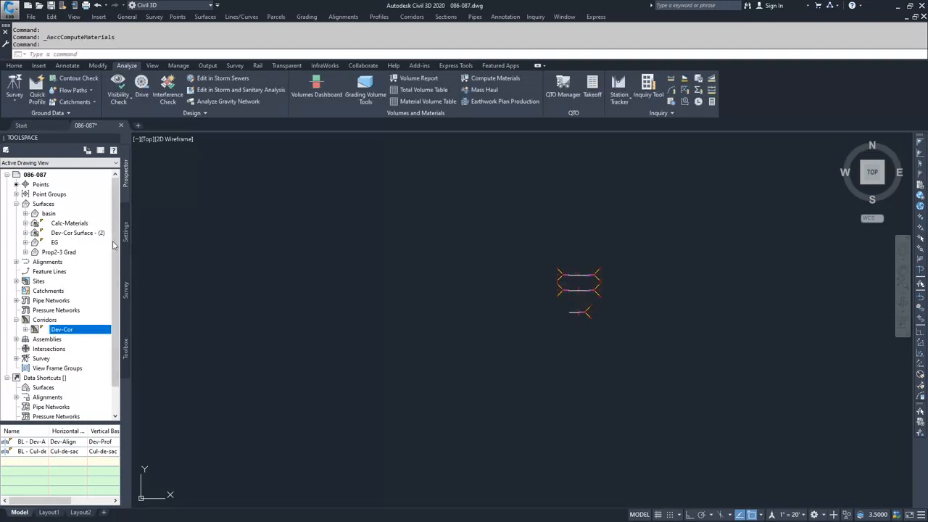
Add the Dev-Cor Calc-Materials surface to the sampled section sources of the Dev-Xsec - 1 sample line group.
scroll(382, 356, "down", 6)
middle_click_drag(306, 310, 414, 334)
scroll(341, 344, "up", 8)
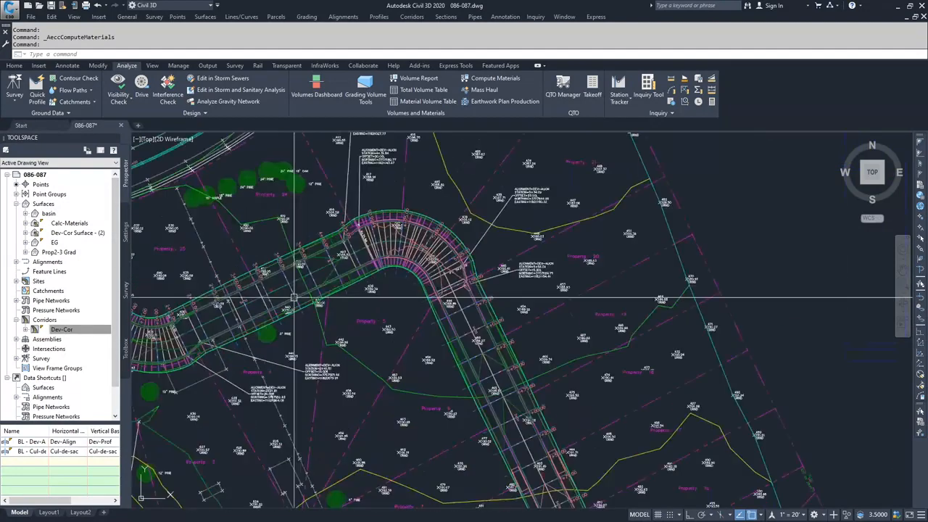
left_click(328, 331)
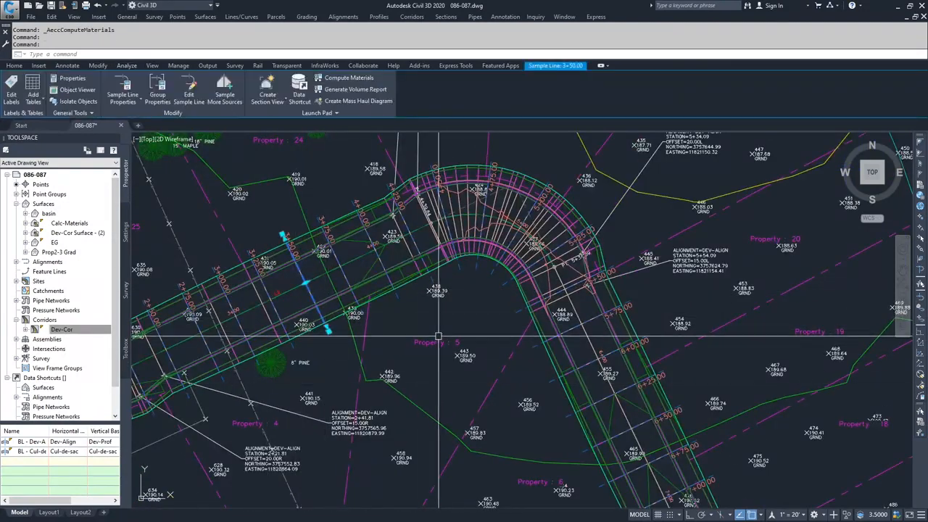
left_click(158, 93)
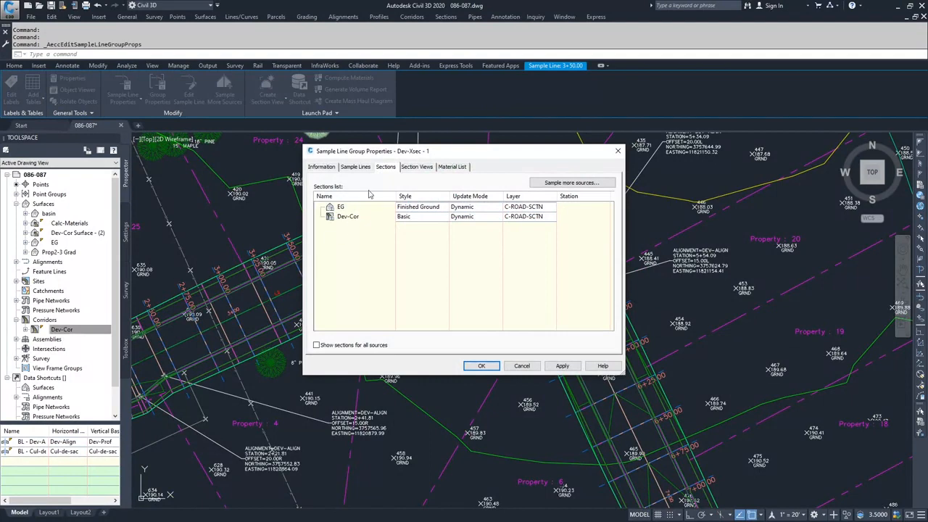
left_click(569, 183)
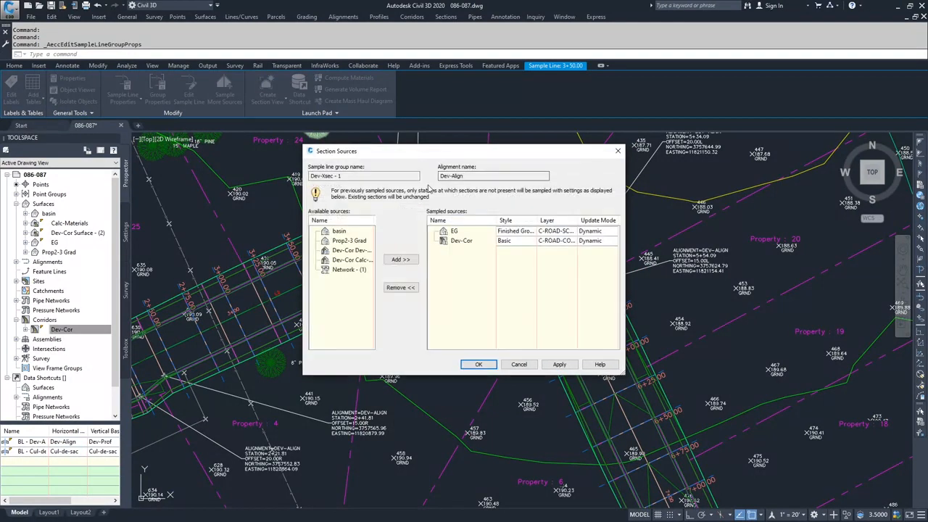
left_click(350, 260)
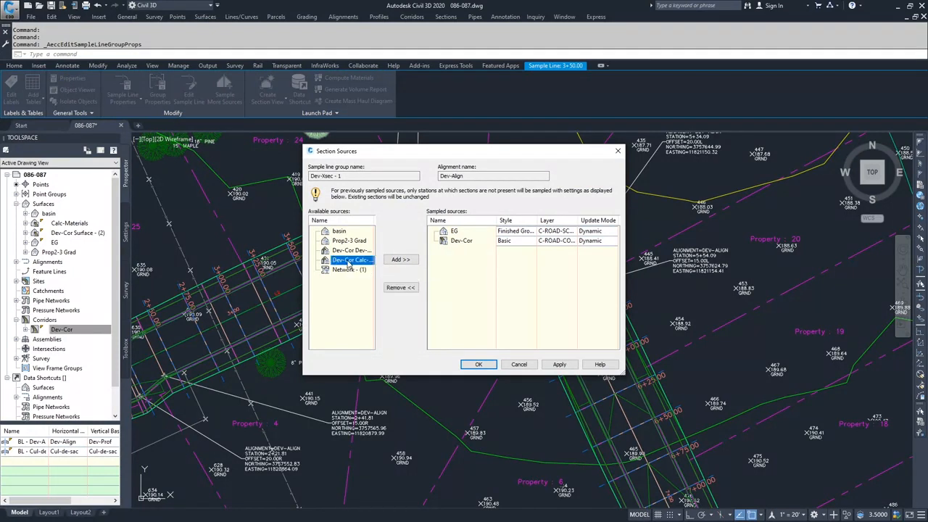
left_click(400, 260)
left_click(560, 364)
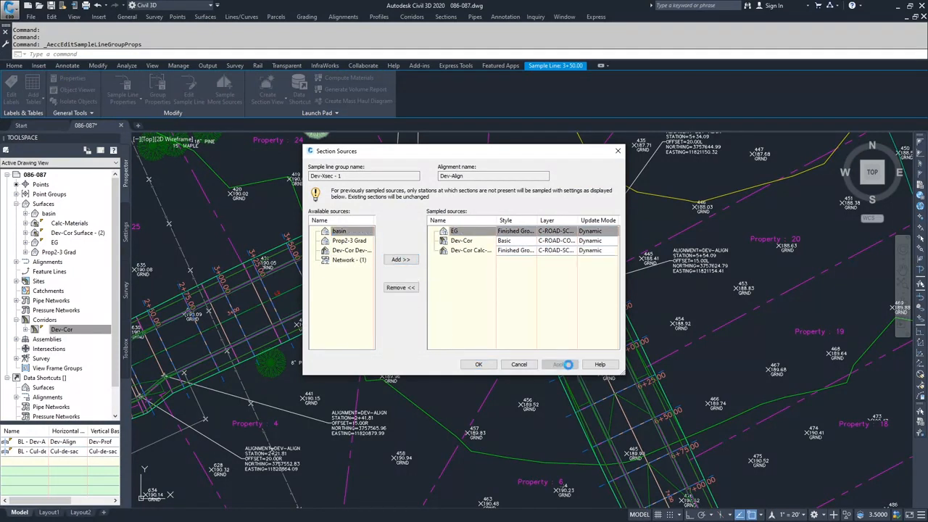
left_click(481, 365)
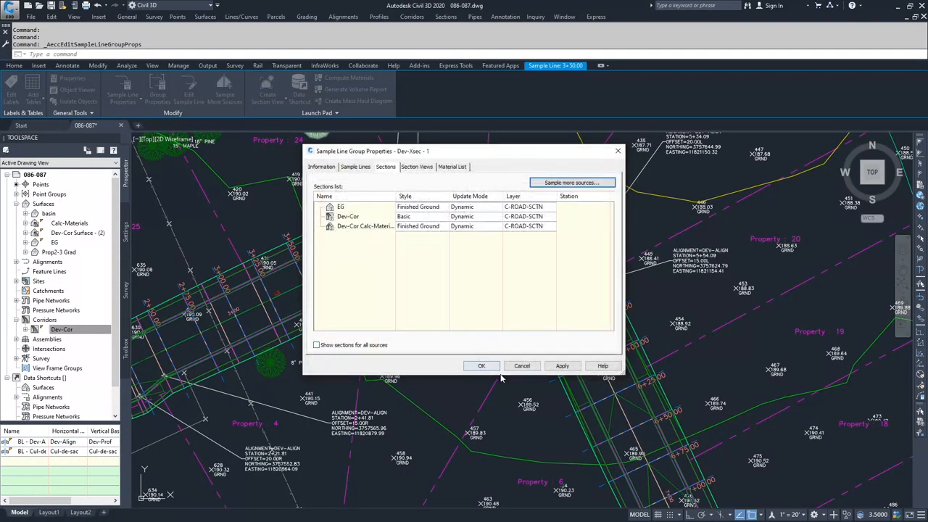
left_click(481, 366)
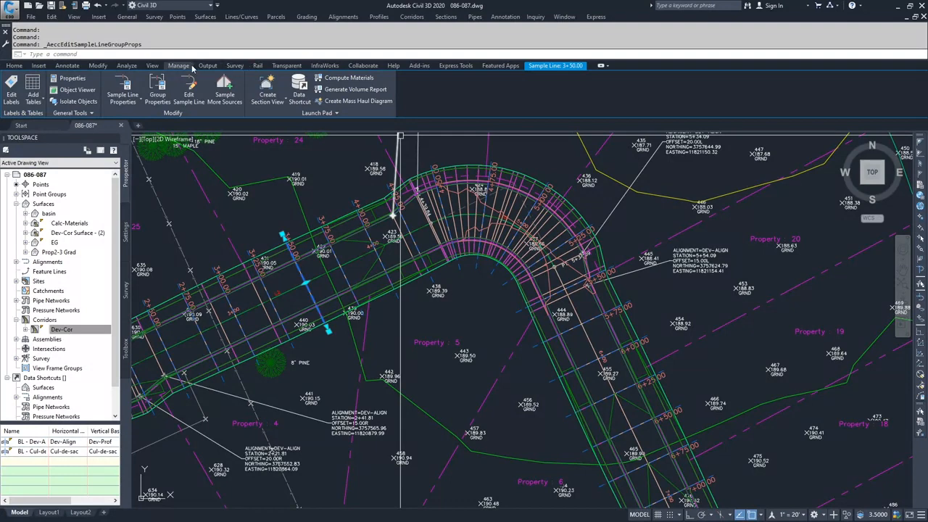
Start Compute Materials for the Dev-Align alignment and Dev-Xsec - 1 sample line group, assigning the EG surface to all EG entries.
left_click(127, 66)
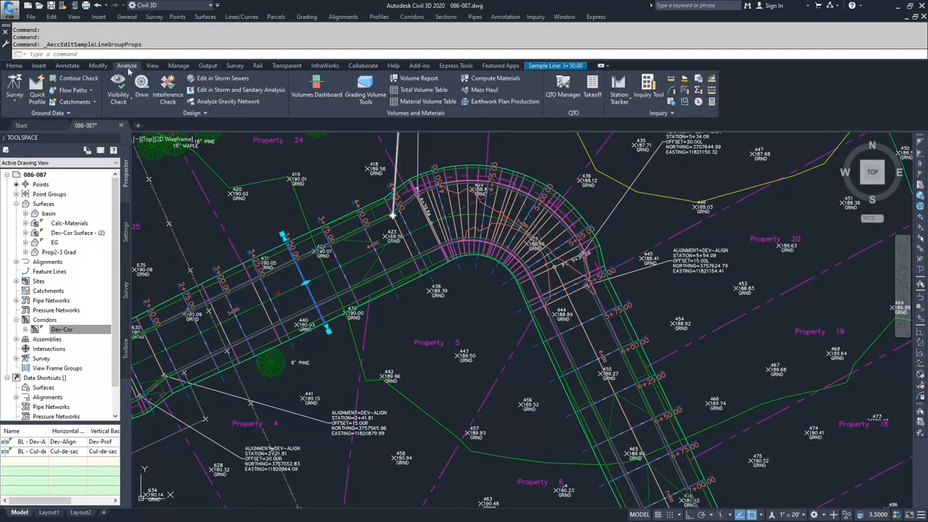
left_click(482, 79)
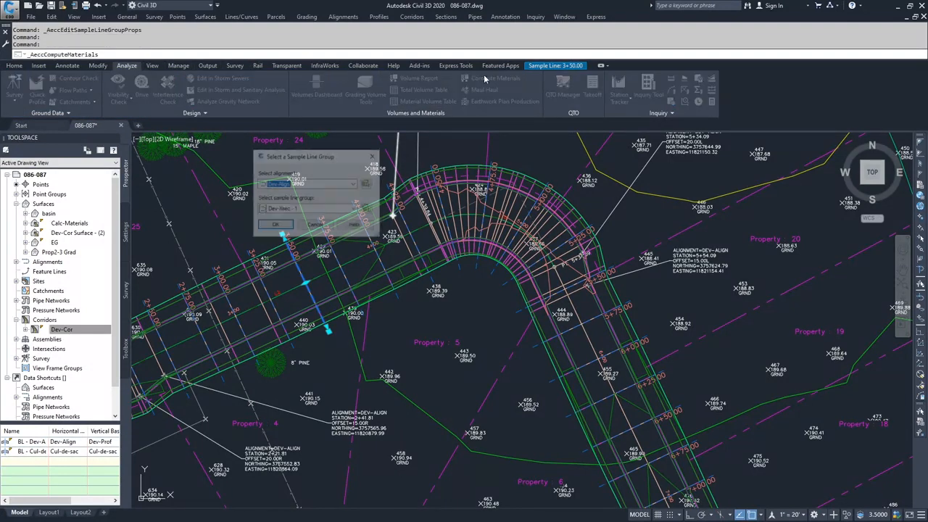
left_click(276, 227)
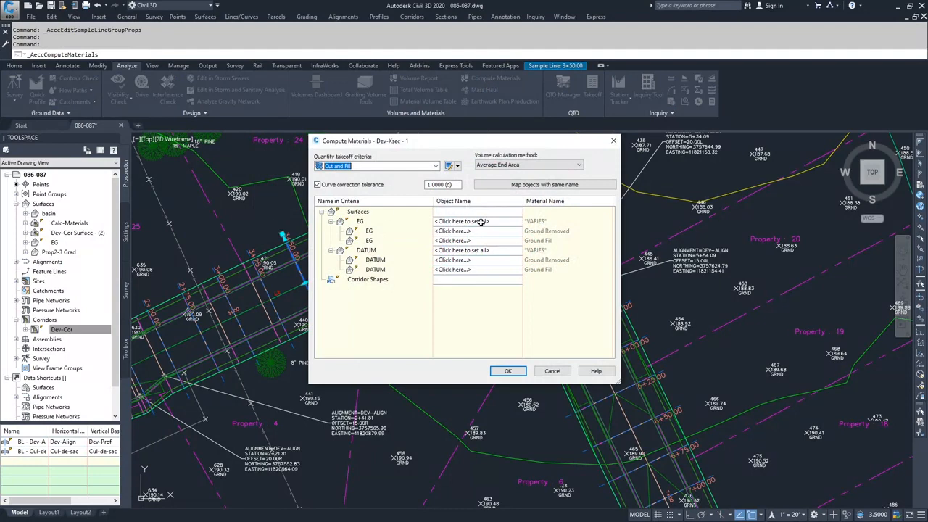
left_click(481, 222)
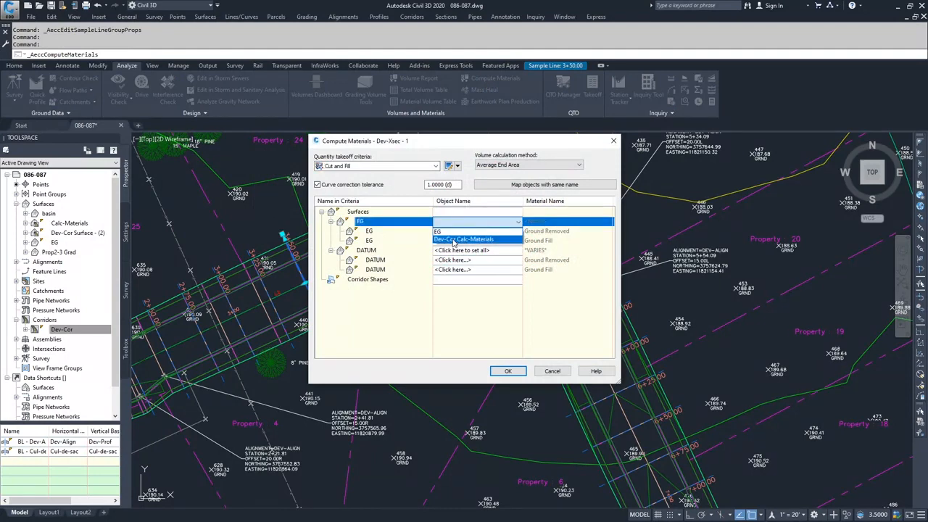
left_click(455, 233)
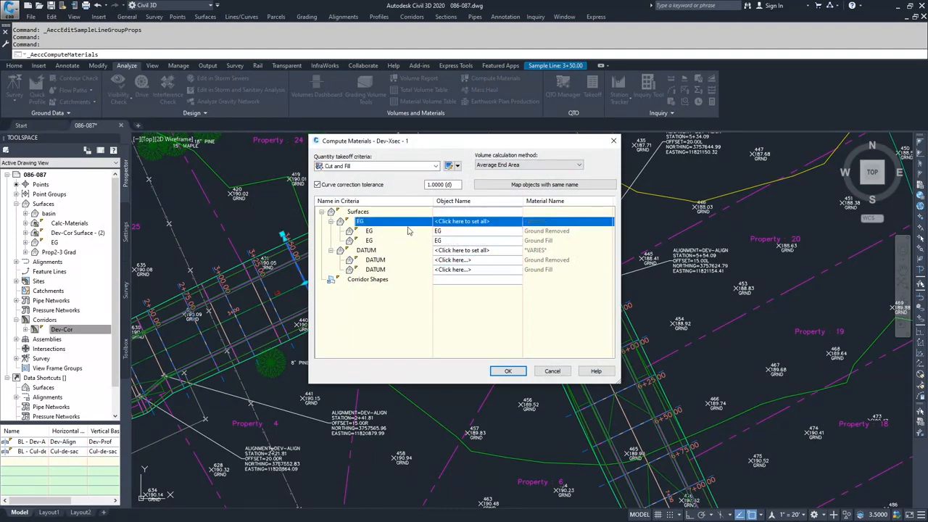
Assign the Dev-Cor Calc-Materials surface to all DATUM entries, run the material computation, and clear the sample line selection.
left_click(481, 251)
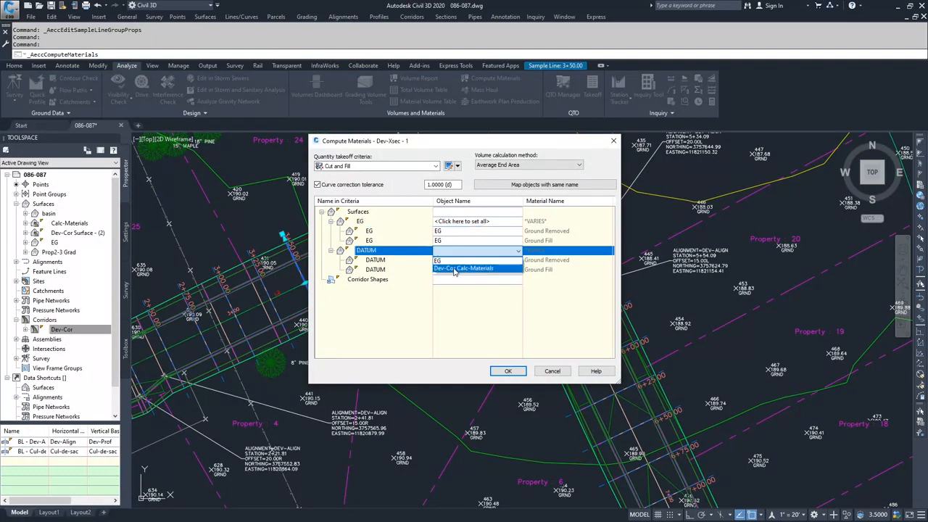
left_click(455, 270)
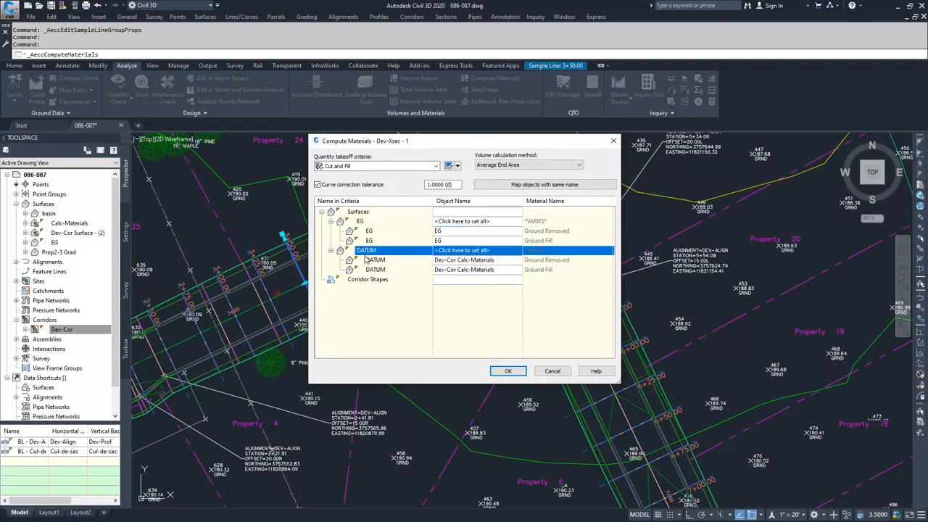
left_click(507, 370)
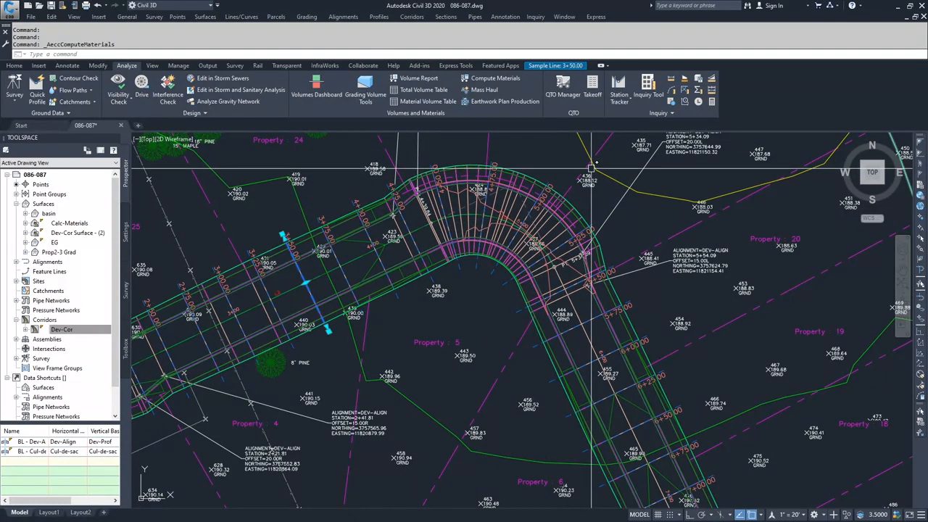
key("Escape")
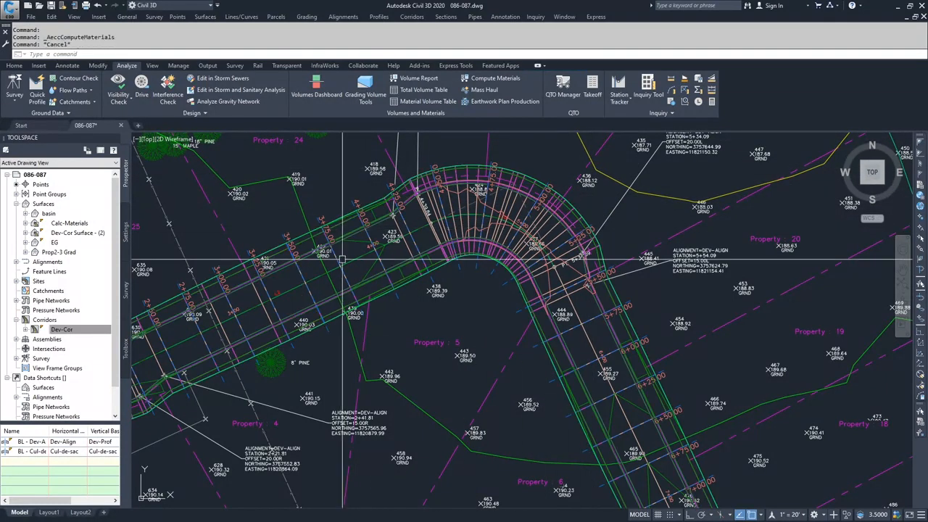
Review the material list in the Dev-Xsec - 1 sample line group properties, checking the surface conditions under Ground Removed and Ground Fill.
left_click(329, 329)
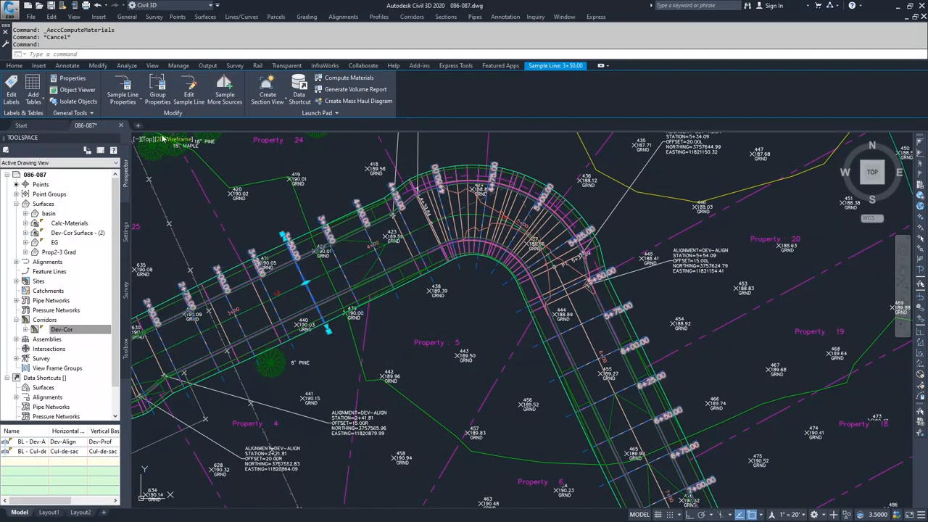
left_click(157, 92)
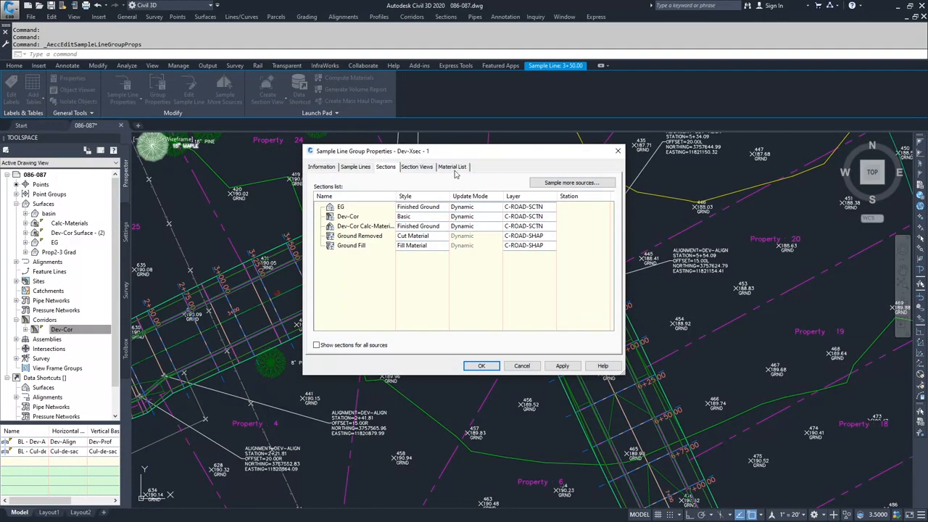
left_click(453, 167)
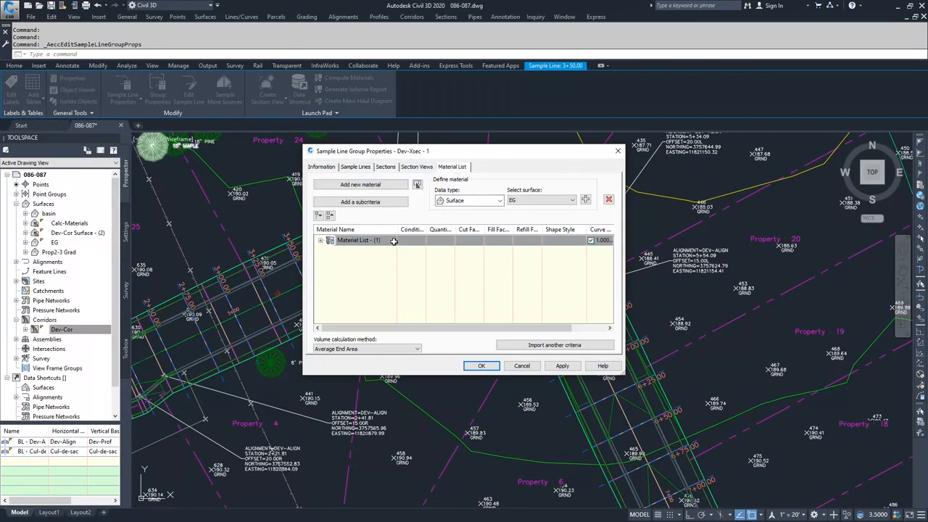
left_click(321, 241)
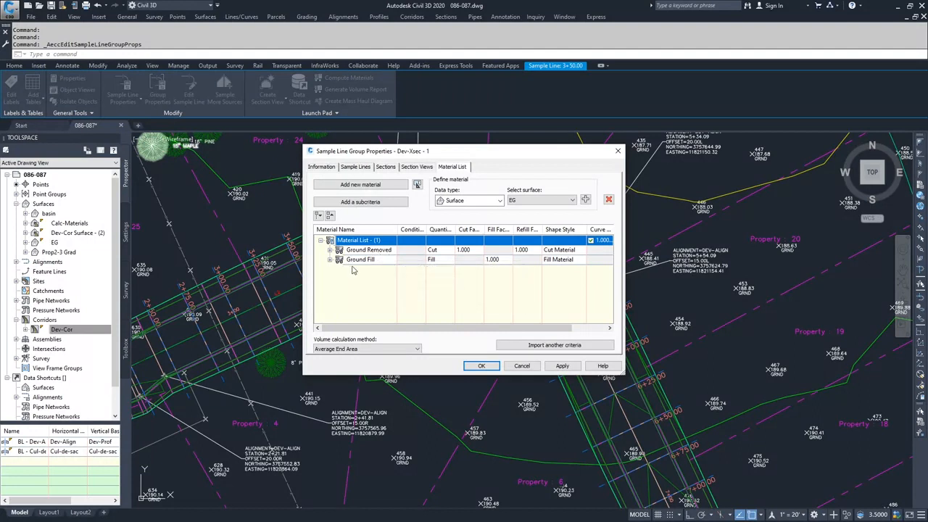
left_click(330, 250)
left_click(330, 279)
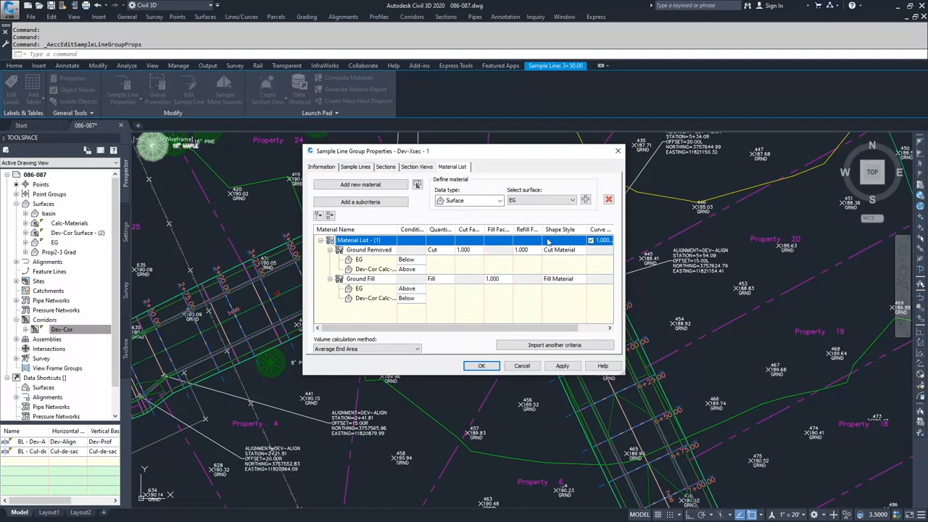
mouse_move(444, 328)
left_mouse_down()
mouse_move(526, 339)
mouse_move(440, 342)
left_mouse_up()
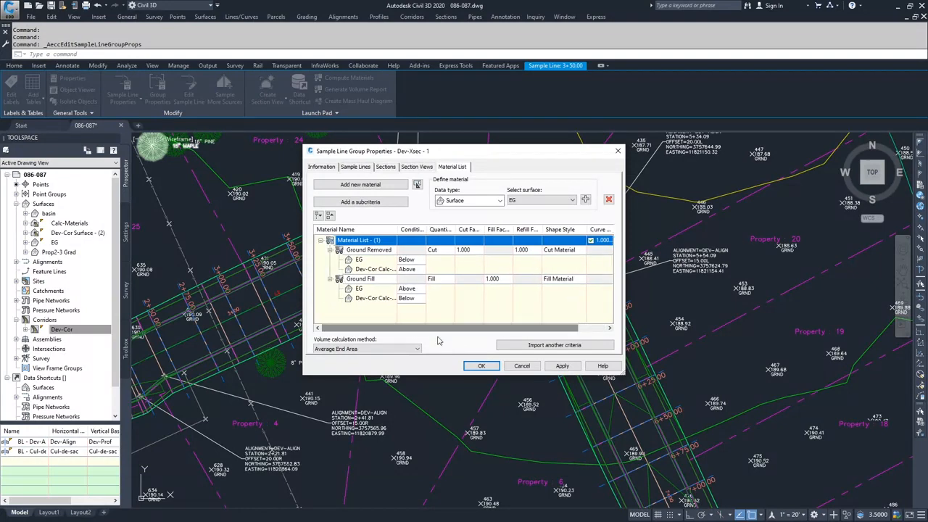
left_click(523, 366)
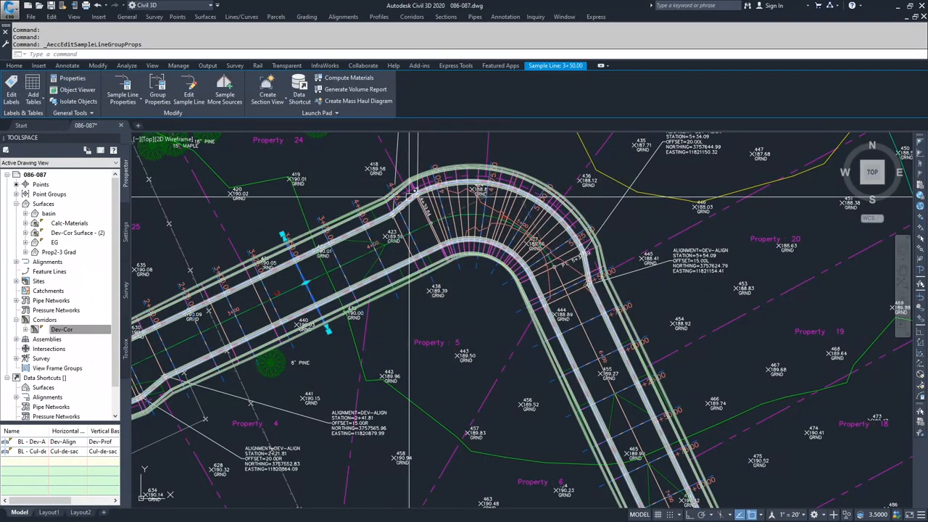
key("Escape")
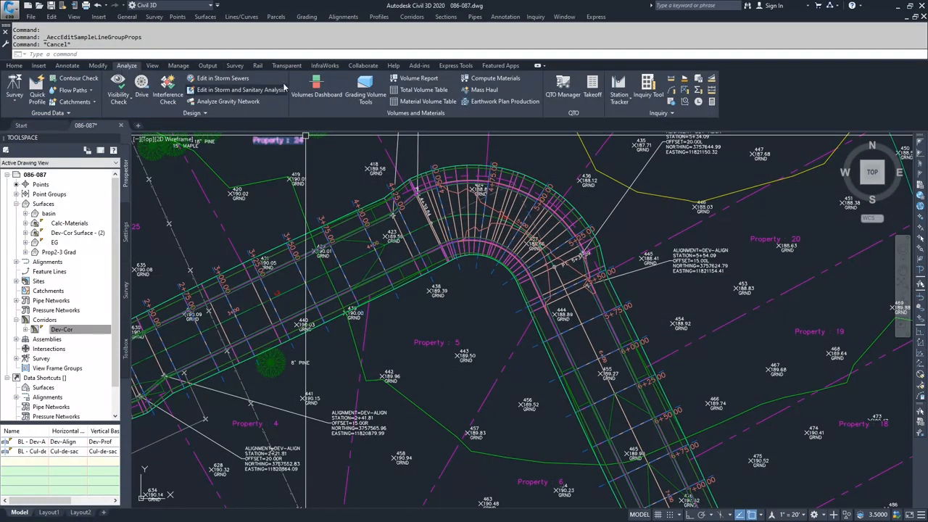
Generate a volume report for Dev-Align, Dev-Xsec - 1 and Material List - (1) using the earthwork.xsl style sheet, allowing scripts to run.
left_click(413, 80)
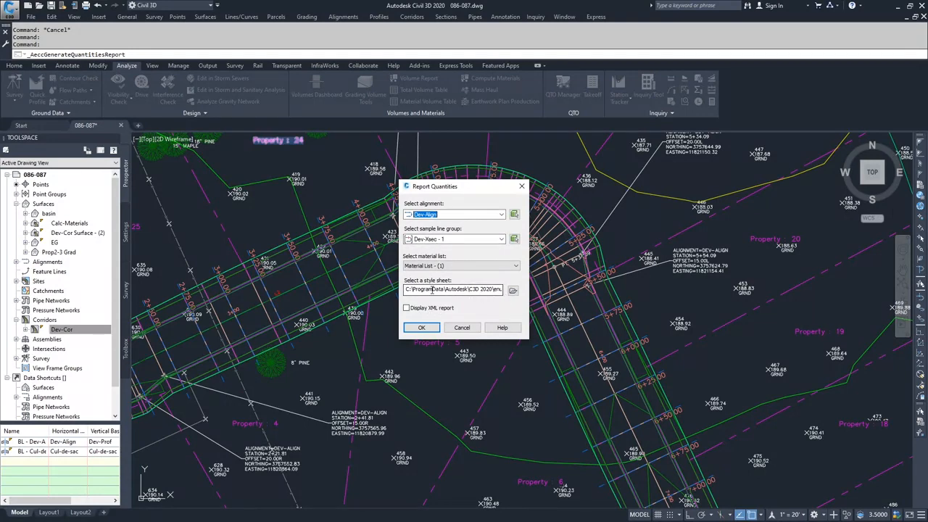
left_click_drag(432, 291, 519, 298)
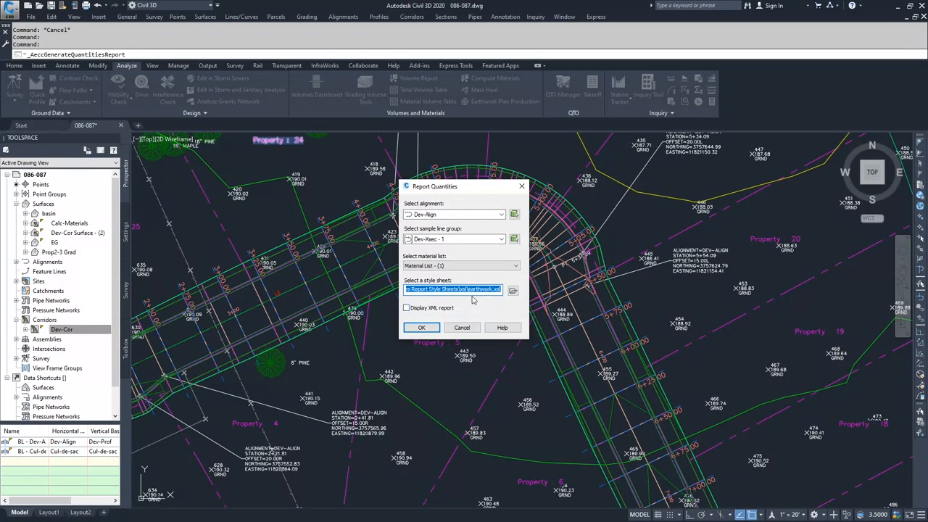
left_click(424, 329)
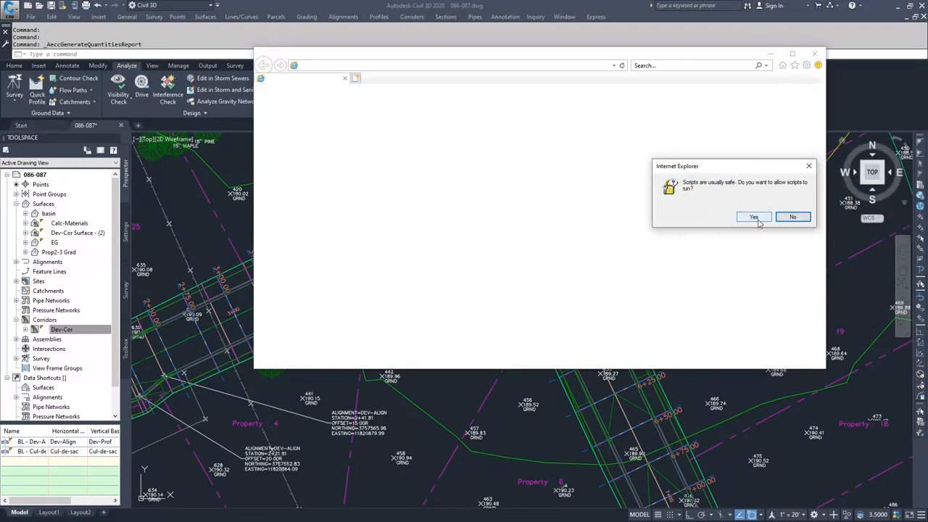
left_click(755, 218)
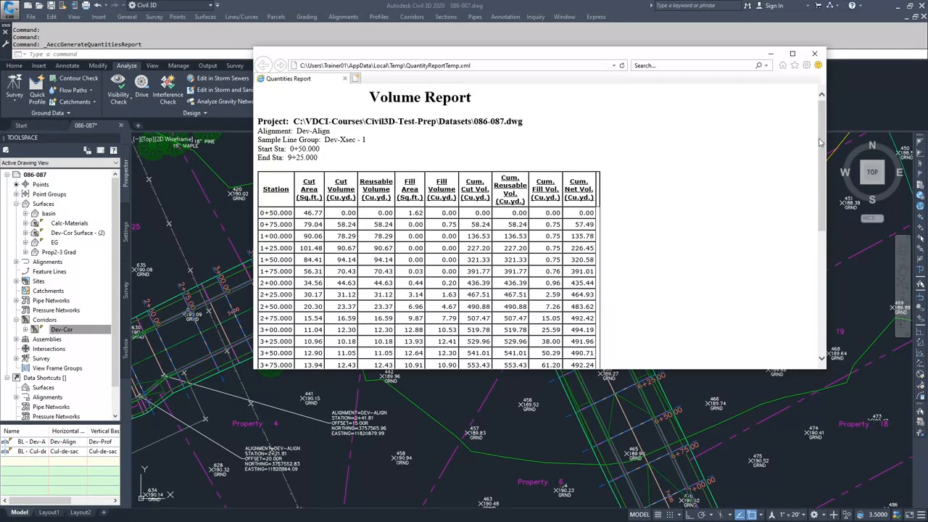
Examine the volume report down to station 9+25.000, highlight its cumulative net volume, and close the report.
scroll(822, 148, "down", 1)
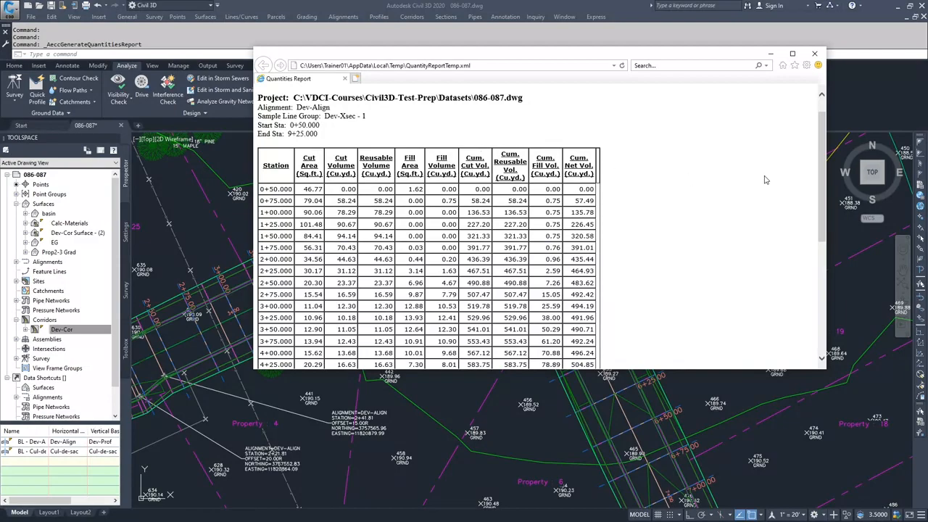
left_click_drag(822, 154, 822, 271)
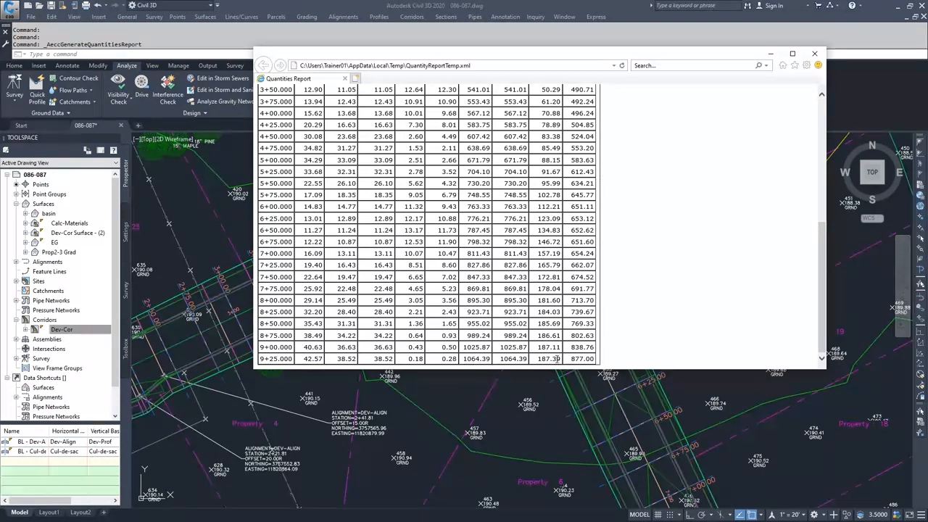
left_click_drag(585, 359, 600, 365)
left_click_drag(823, 286, 821, 319)
left_click(815, 54)
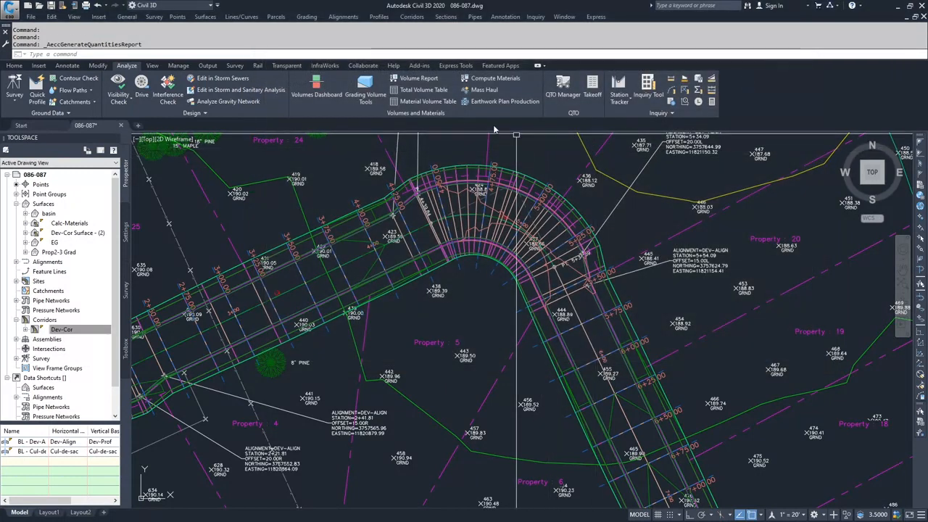
Import the Cut and Fill criteria into the Dev-Xsec - 1 material list and open the choice of volume calculation methods.
left_click(489, 80)
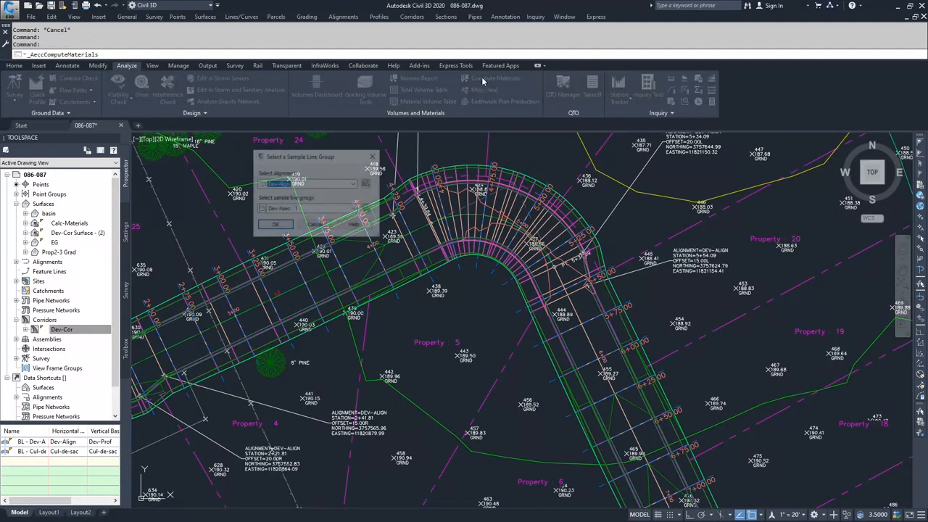
left_click(277, 228)
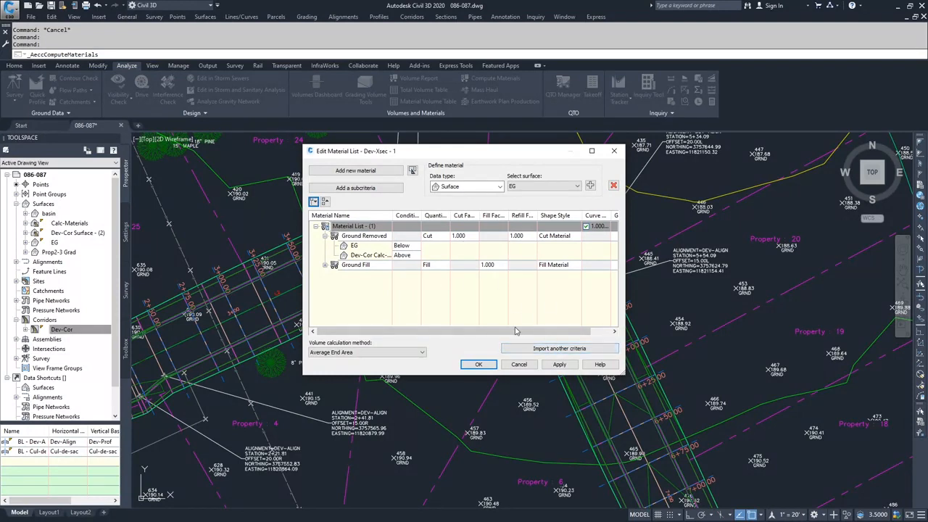
left_click(553, 352)
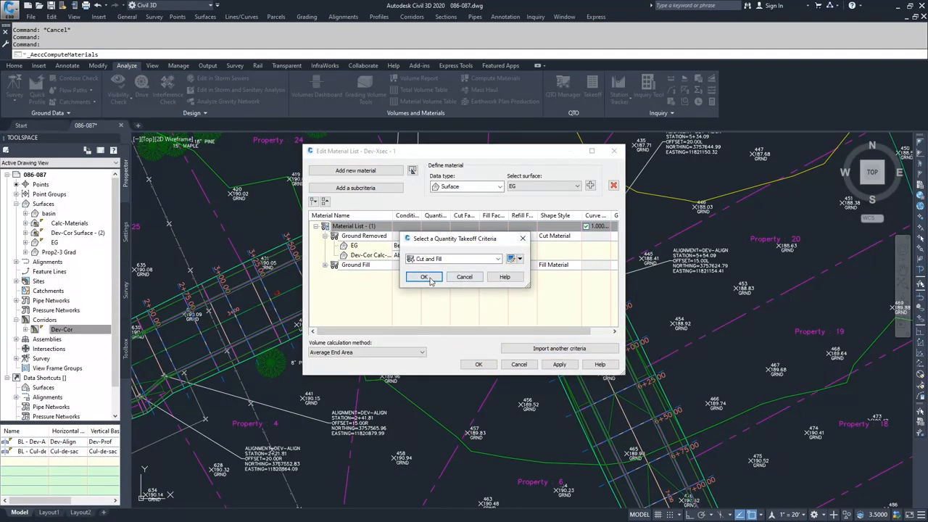
left_click(425, 277)
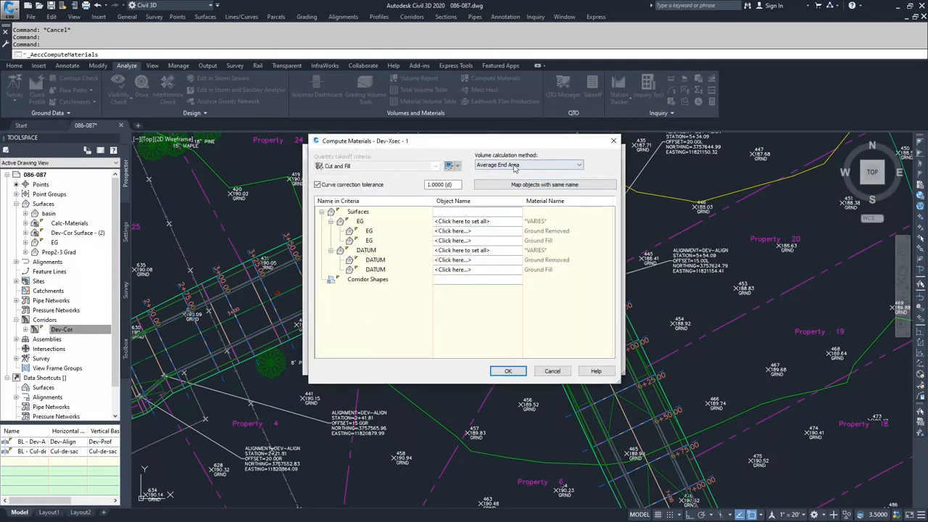
left_click(540, 165)
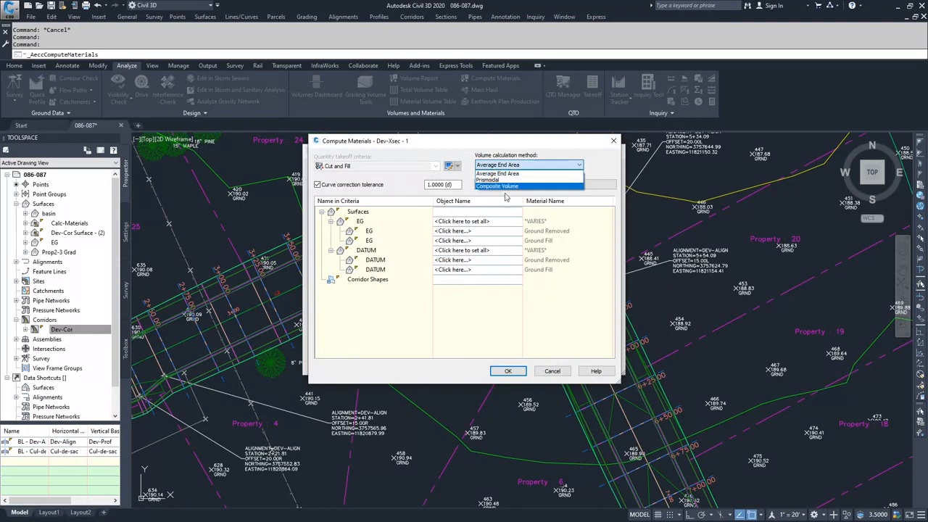